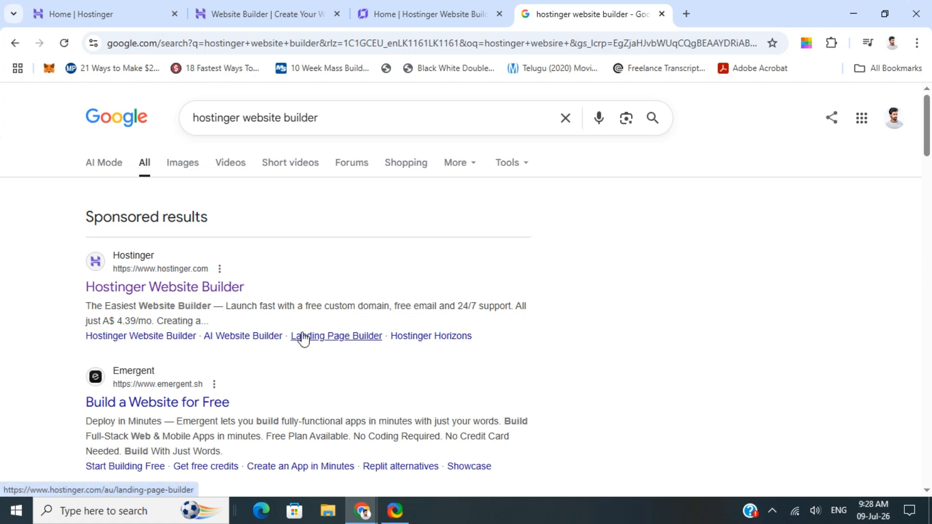
Step: Review the Hostinger Website Builder page, its search listing and its pricing plans
click(224, 18)
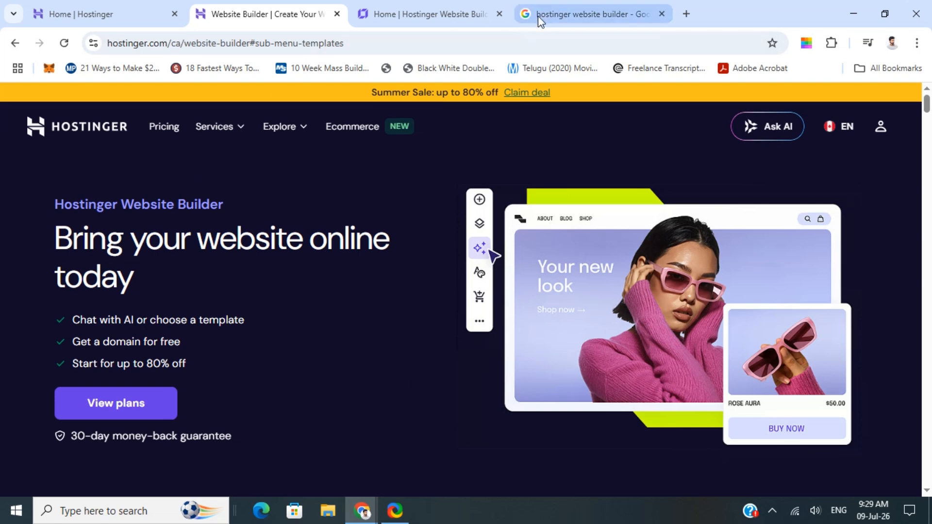
click(549, 15)
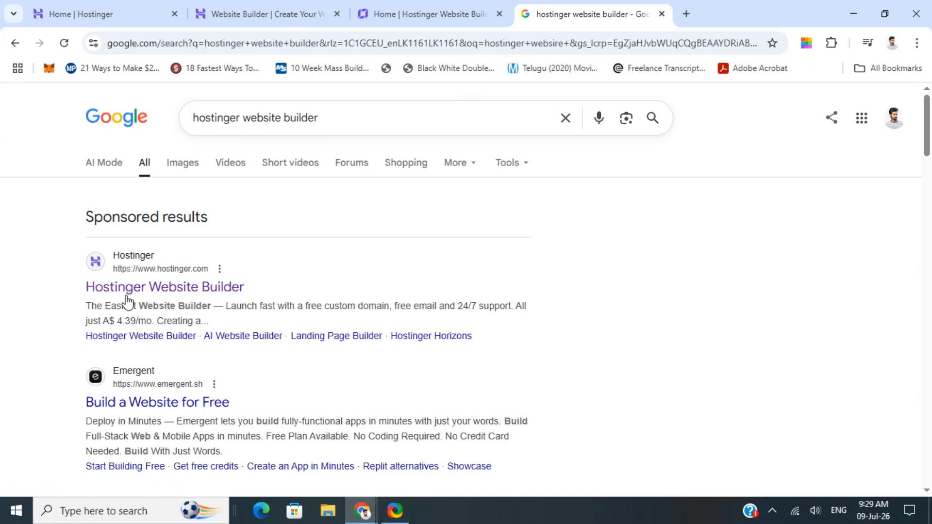
scroll(126, 295, down, 1)
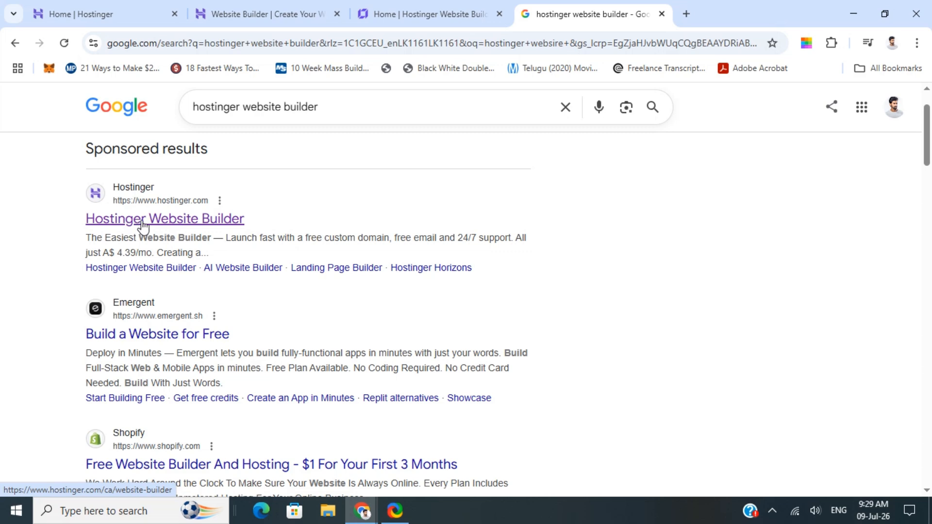
click(238, 11)
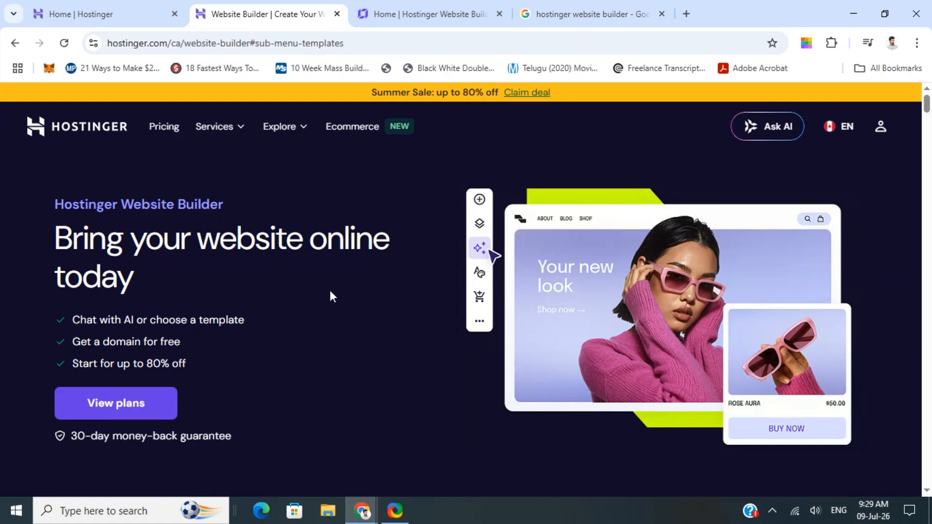
scroll(331, 292, down, 1)
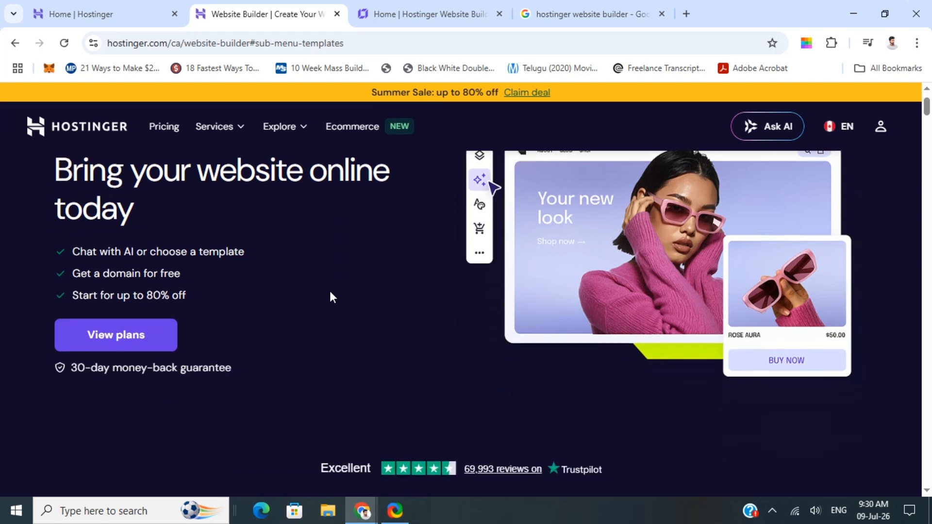
scroll(369, 285, down, 5)
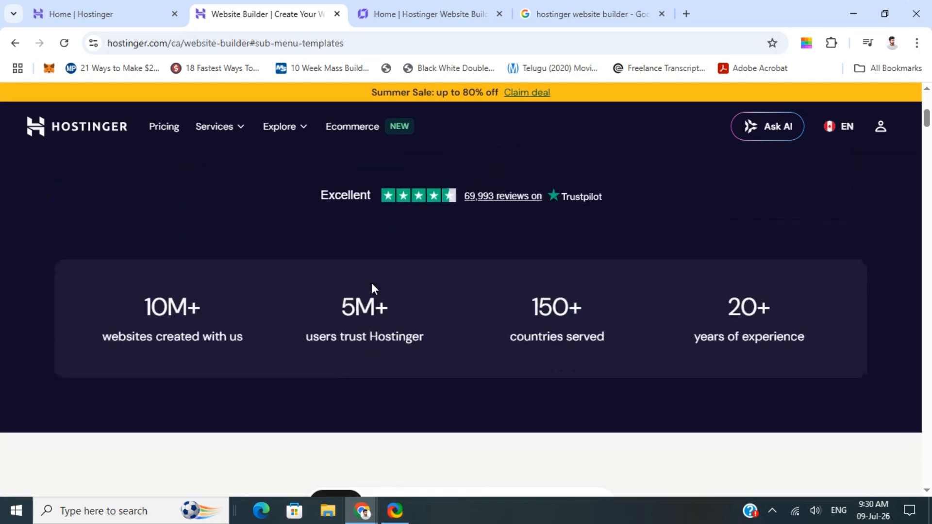
scroll(372, 286, down, 5)
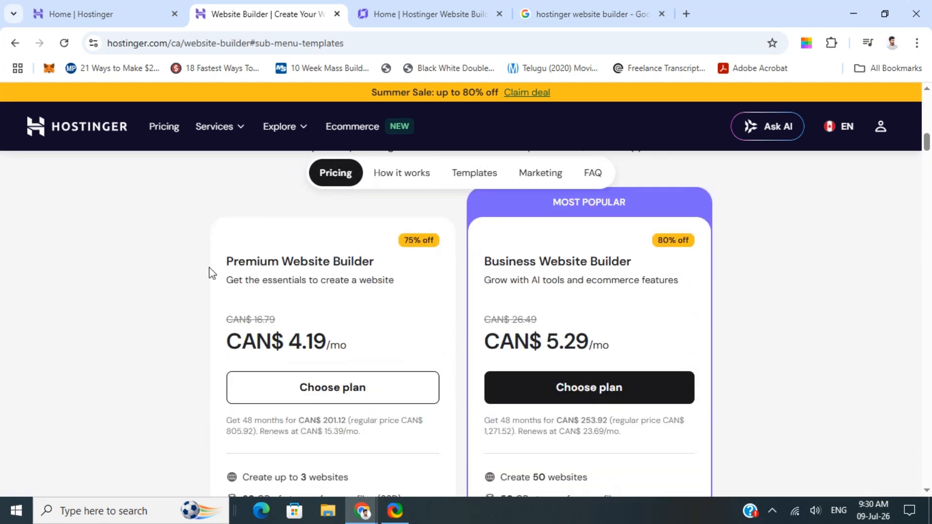
scroll(307, 266, down, 2)
scroll(391, 324, down, 2)
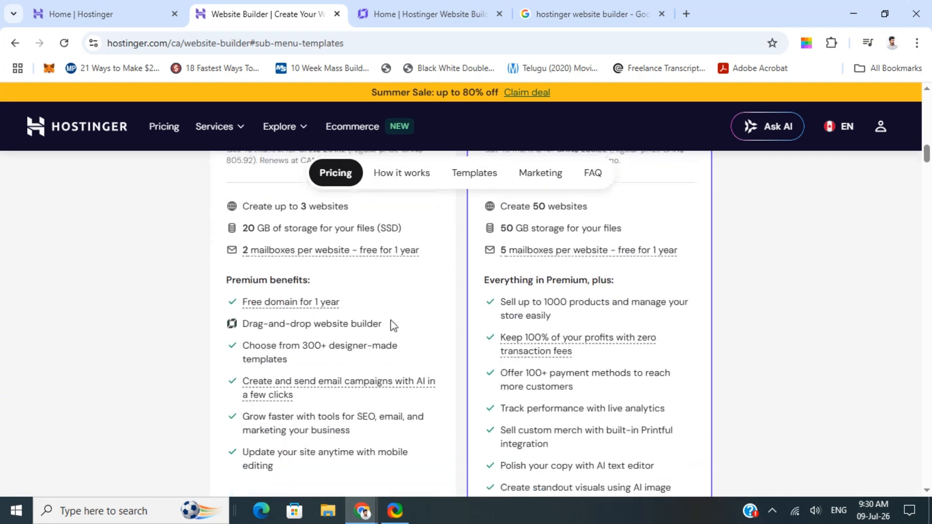
scroll(265, 299, up, 2)
scroll(266, 299, up, 1)
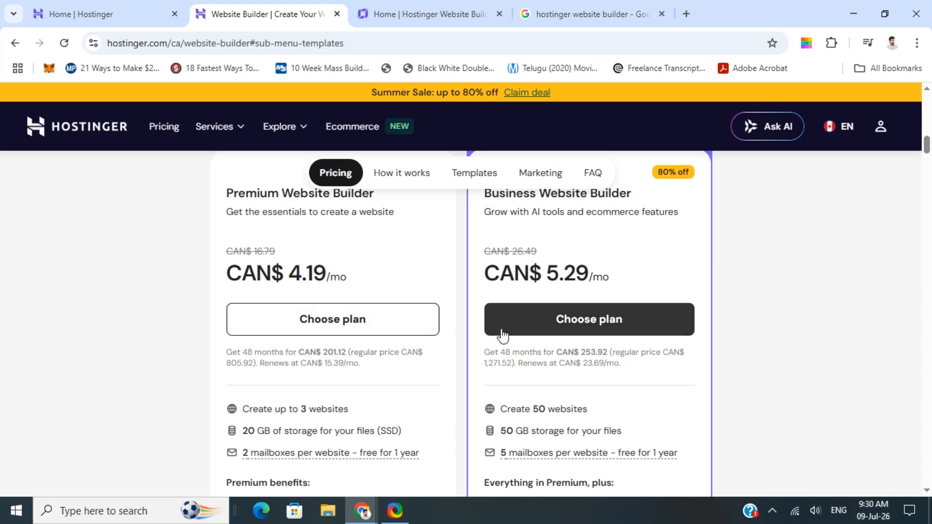
Step: Look over the hosting panel home page and its website-building prompt box
click(67, 11)
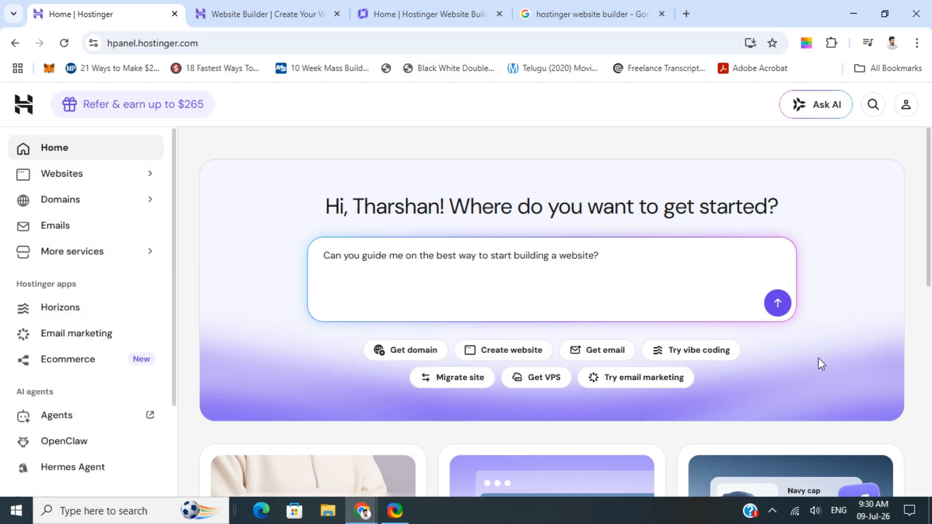
scroll(491, 277, down, 1)
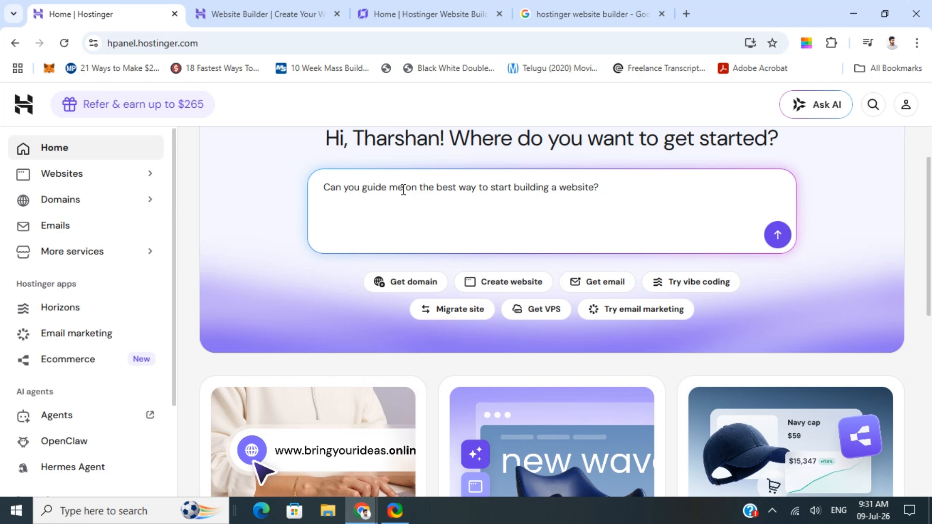
click(613, 194)
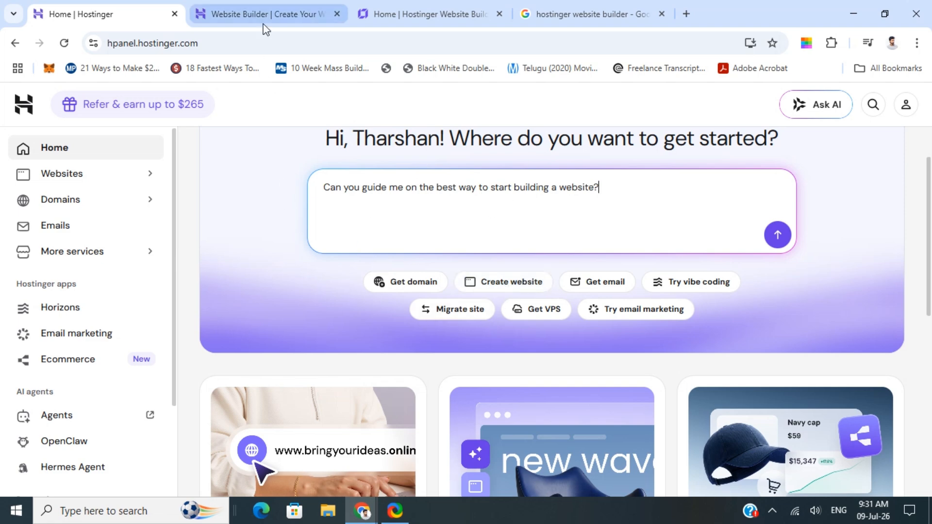
Step: Browse the website template gallery on the Website Builder page
click(323, 13)
click(441, 12)
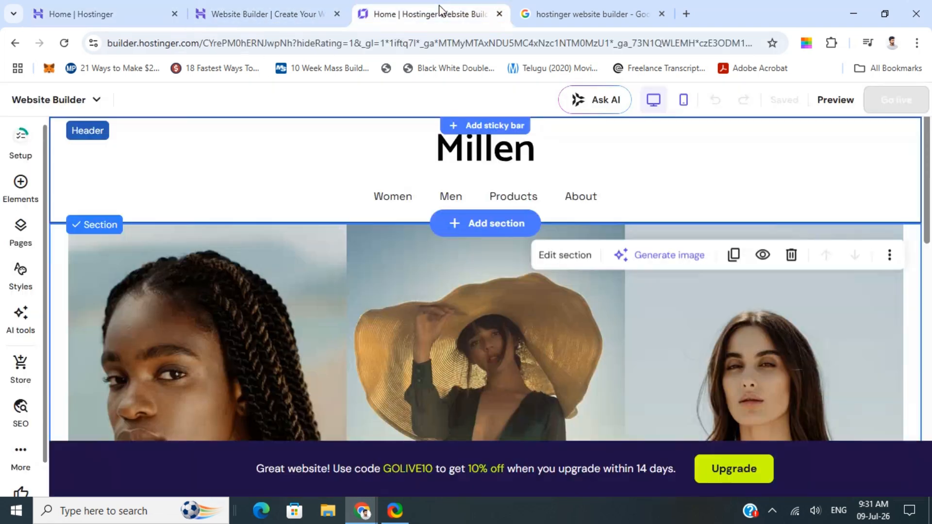
click(269, 14)
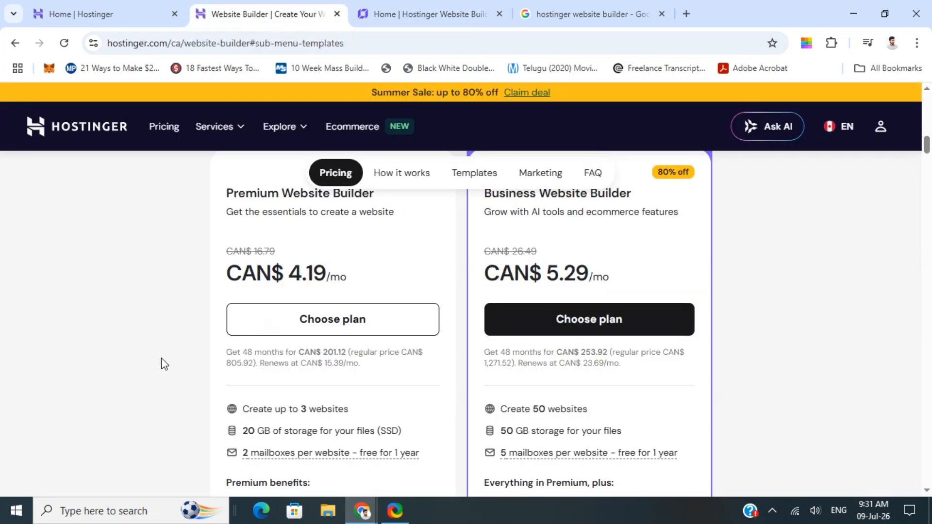
click(474, 174)
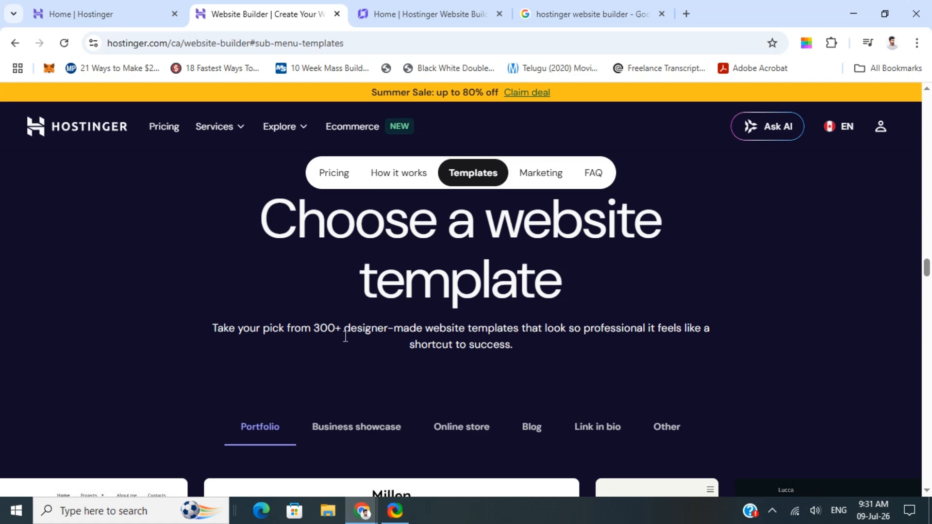
scroll(268, 347, down, 4)
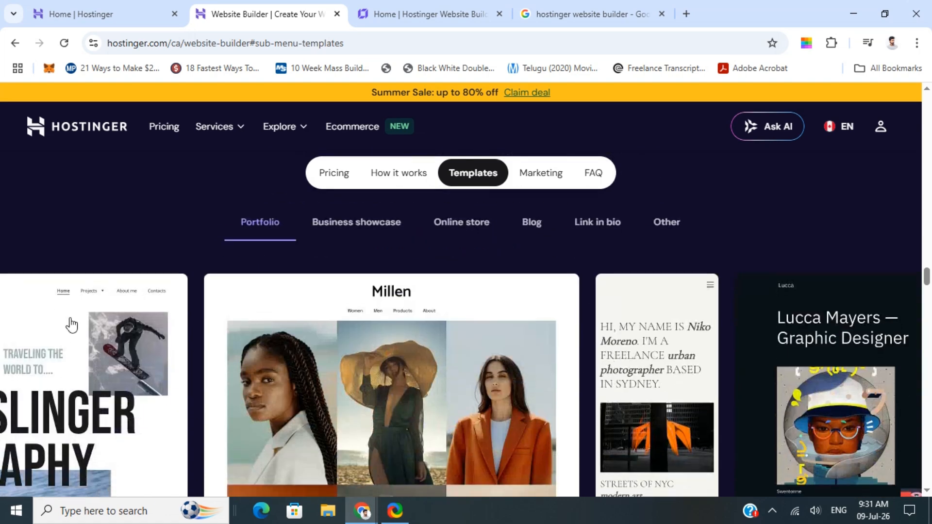
scroll(296, 427, down, 3)
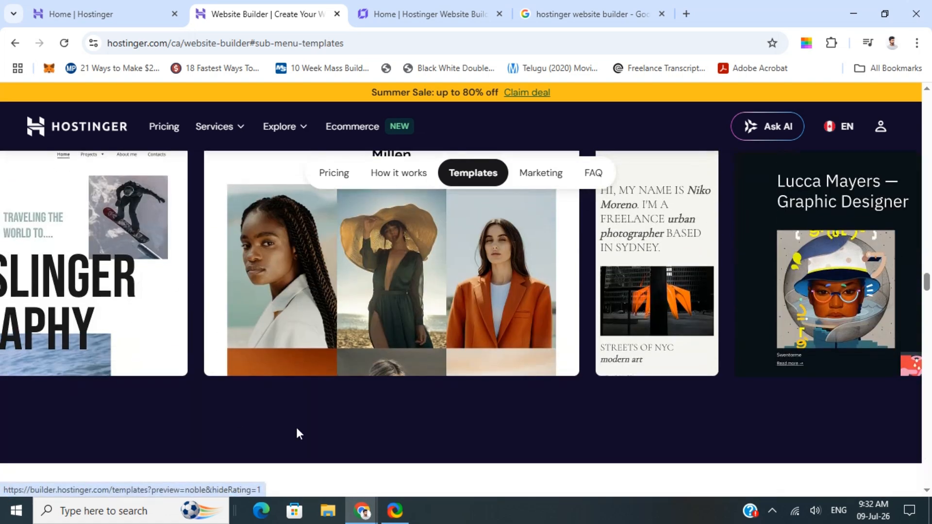
scroll(382, 275, up, 1)
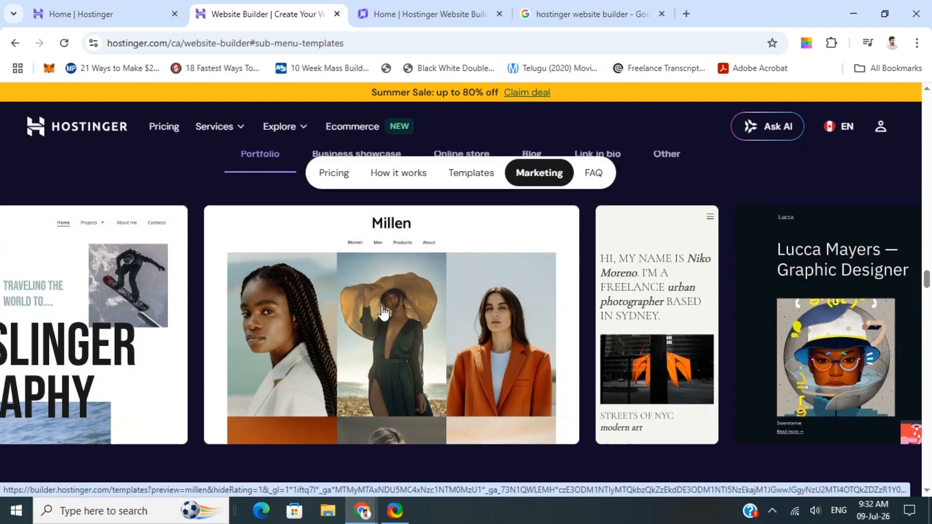
Step: Open the header's logo settings in the builder and switch the logo to text
click(451, 14)
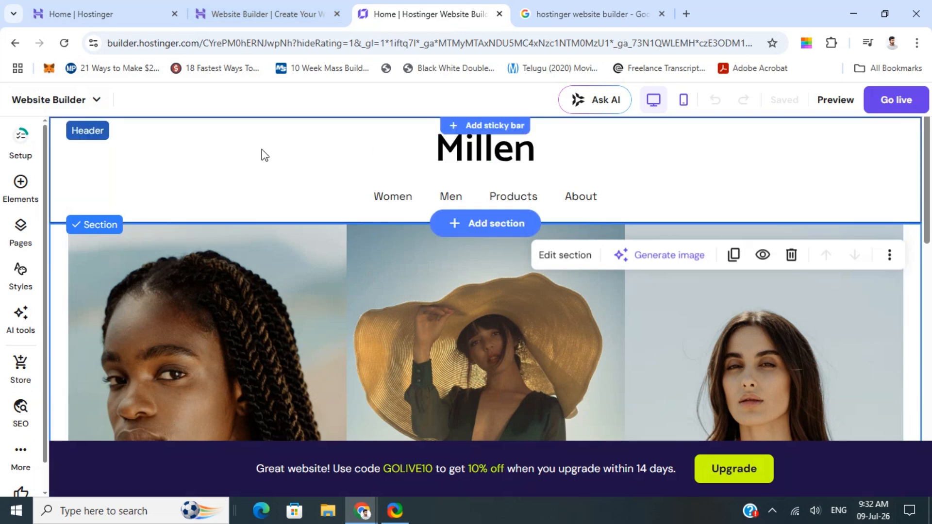
scroll(266, 162, down, 1)
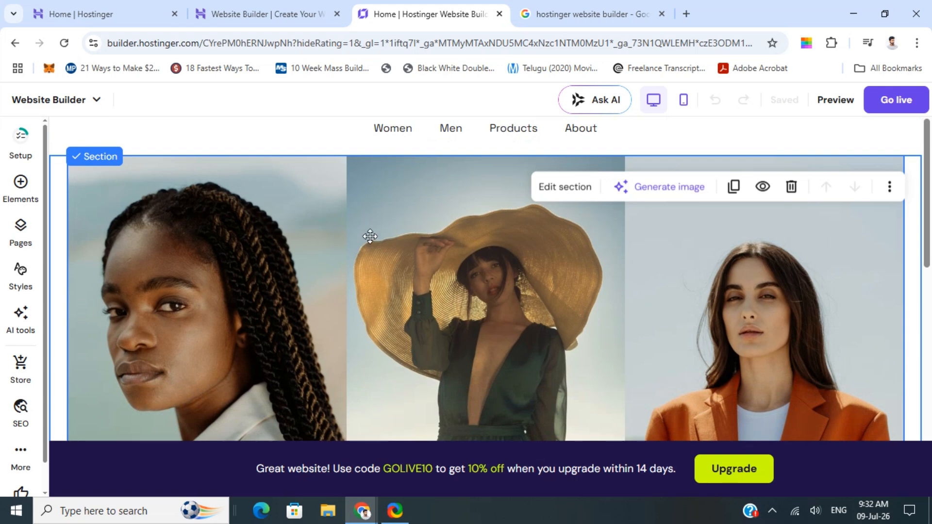
scroll(370, 239, up, 1)
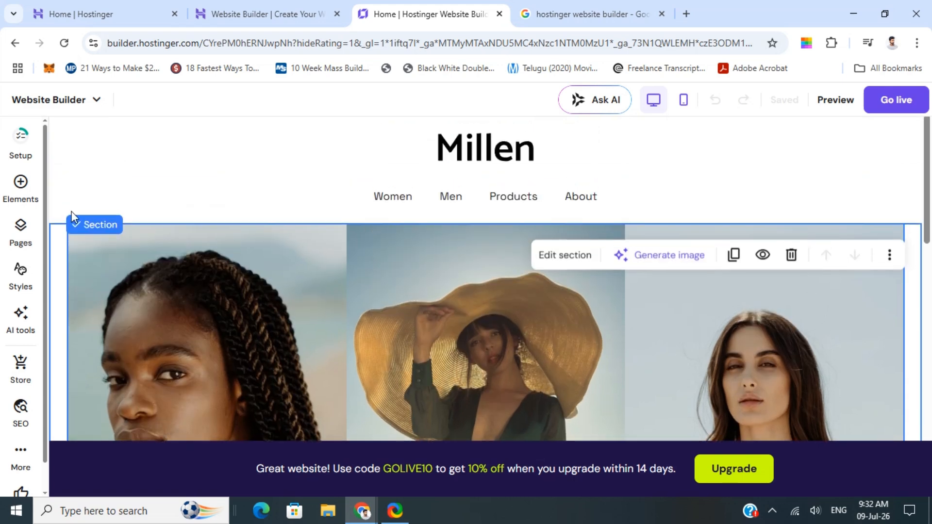
click(499, 153)
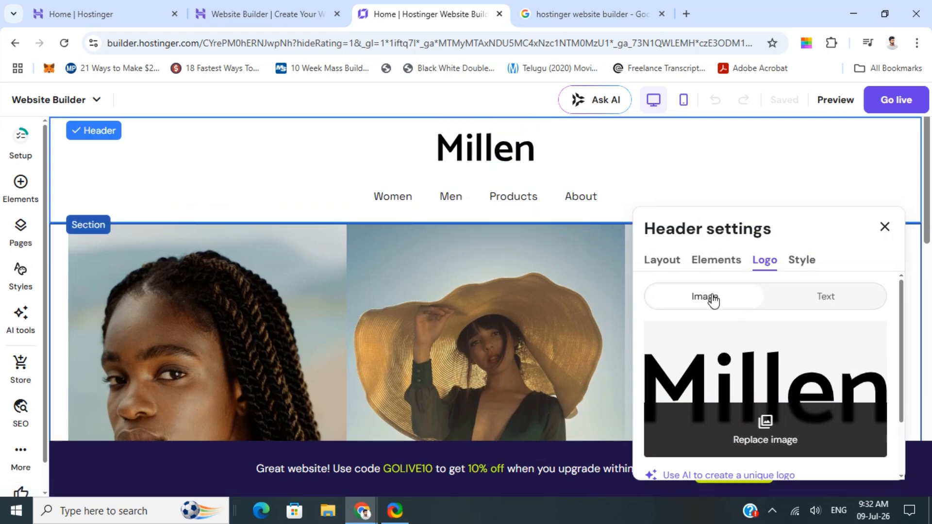
click(824, 302)
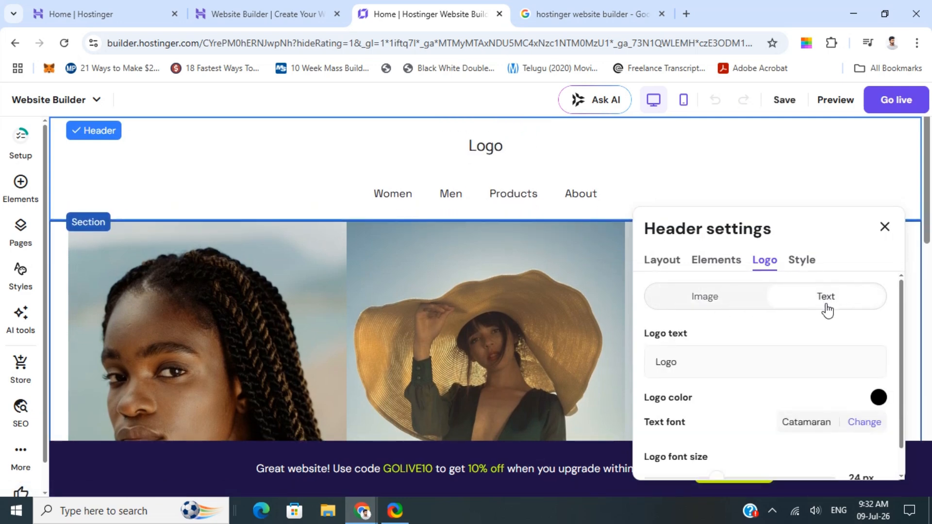
scroll(723, 364, down, 1)
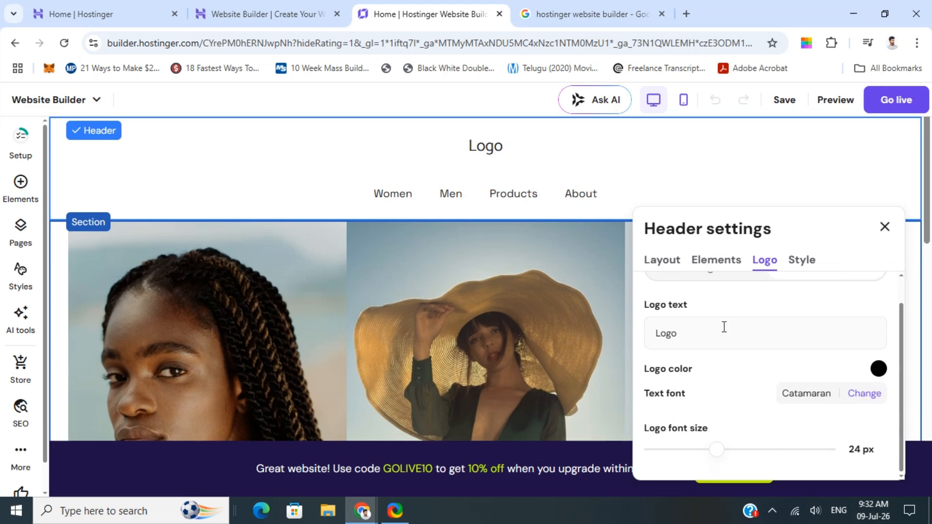
scroll(723, 327, up, 1)
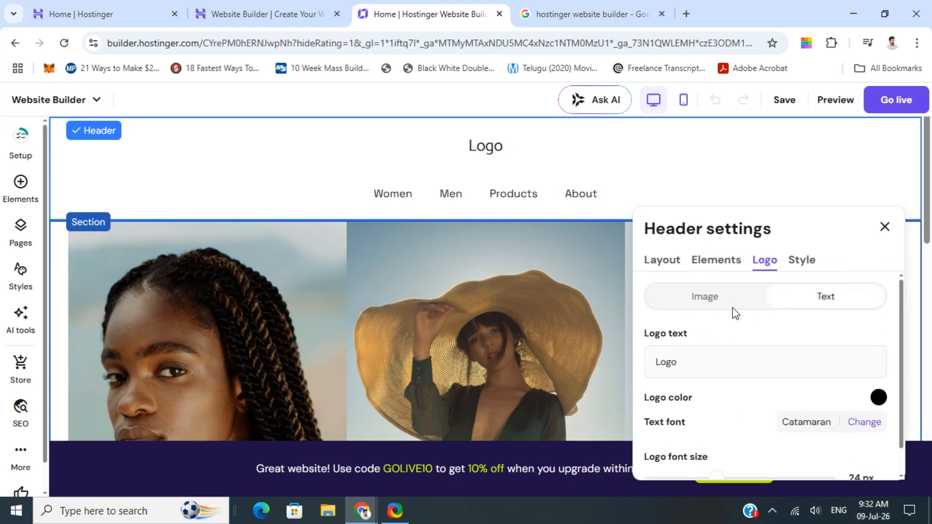
Step: Review the header's layout settings, including sticky header and spacing options
click(665, 265)
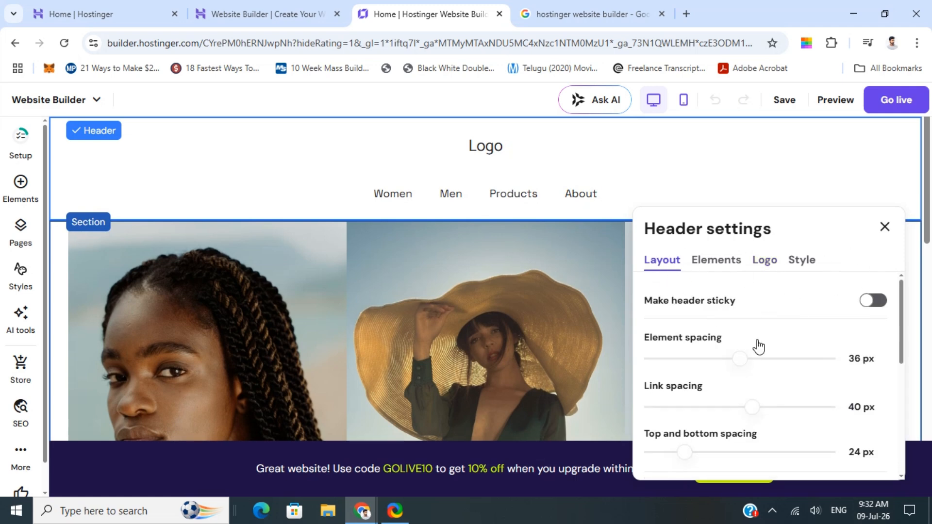
scroll(759, 346, down, 3)
scroll(734, 347, up, 3)
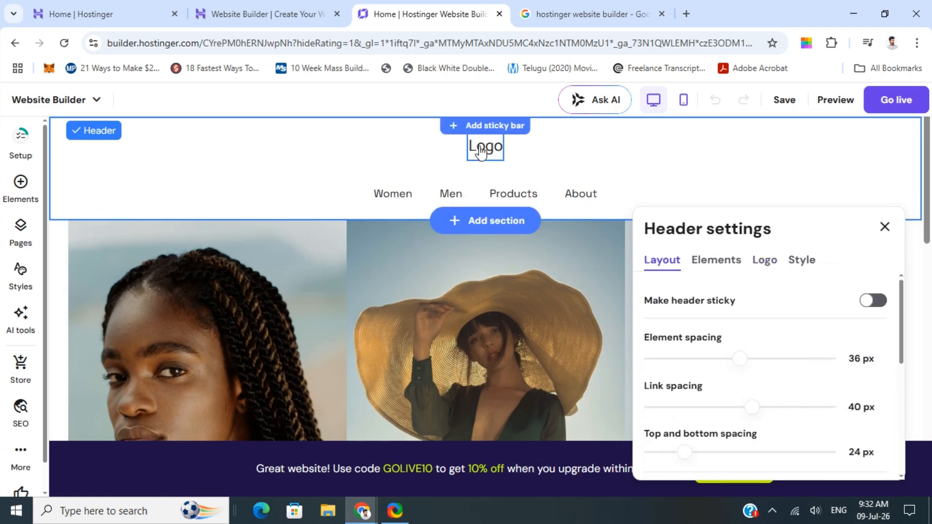
click(484, 153)
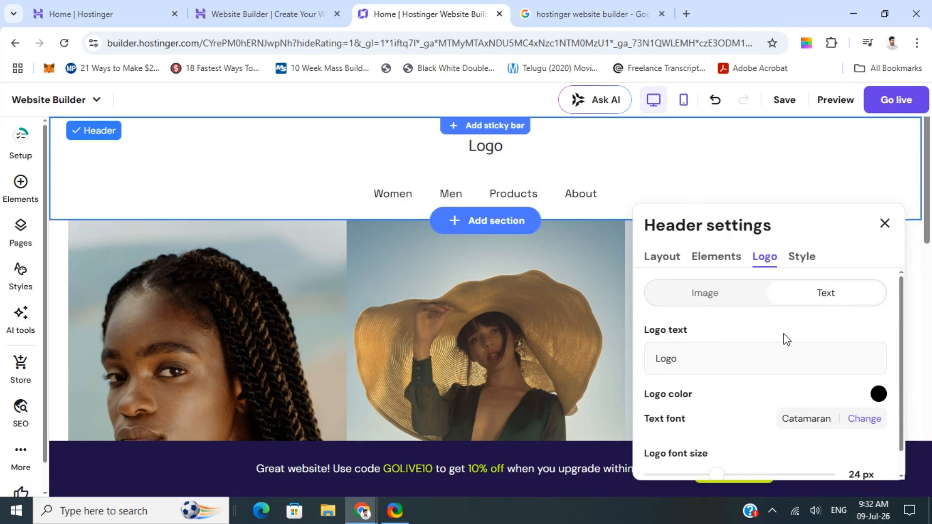
scroll(743, 366, down, 2)
scroll(751, 438, up, 2)
Step: Switch the header logo back to image and close the header settings
click(494, 155)
click(494, 156)
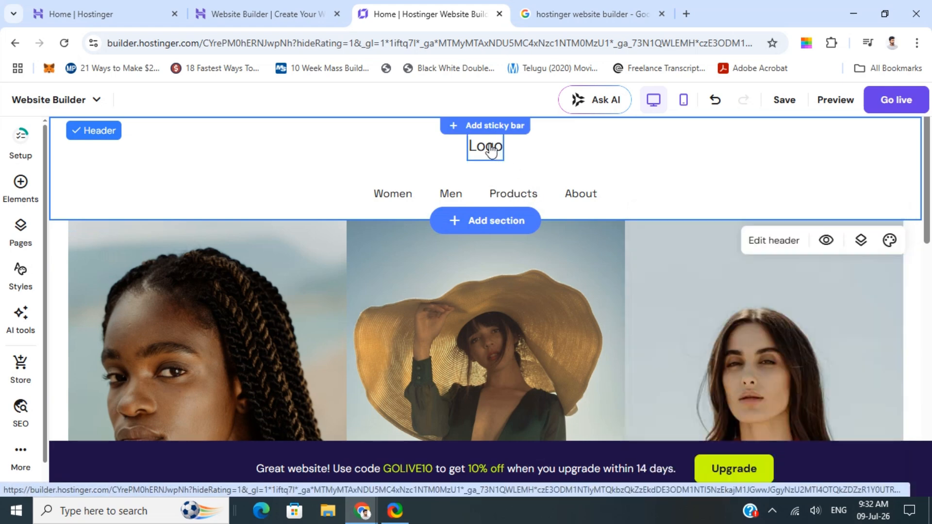
click(491, 151)
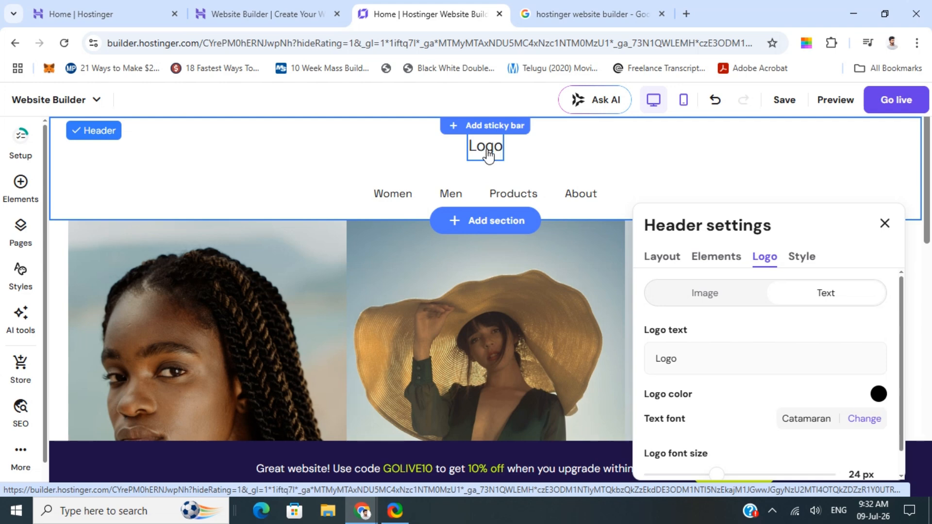
click(485, 152)
click(718, 297)
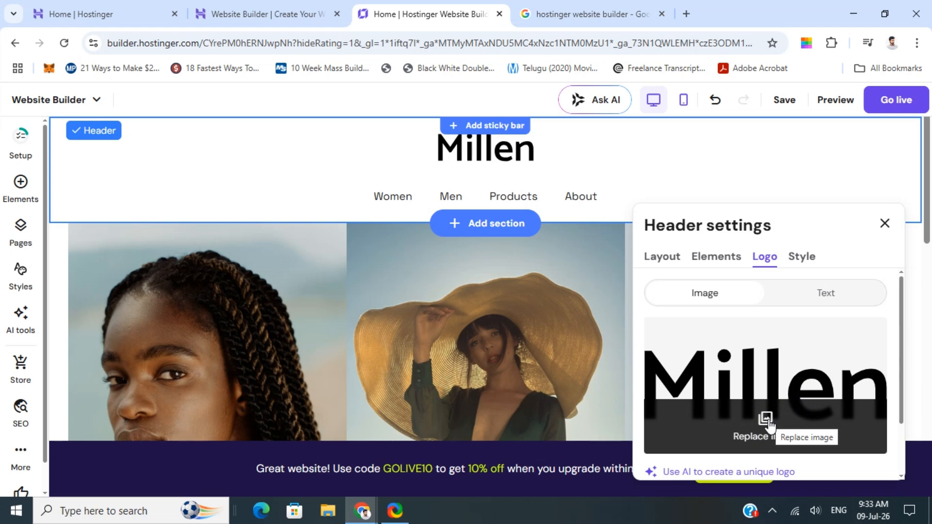
click(884, 223)
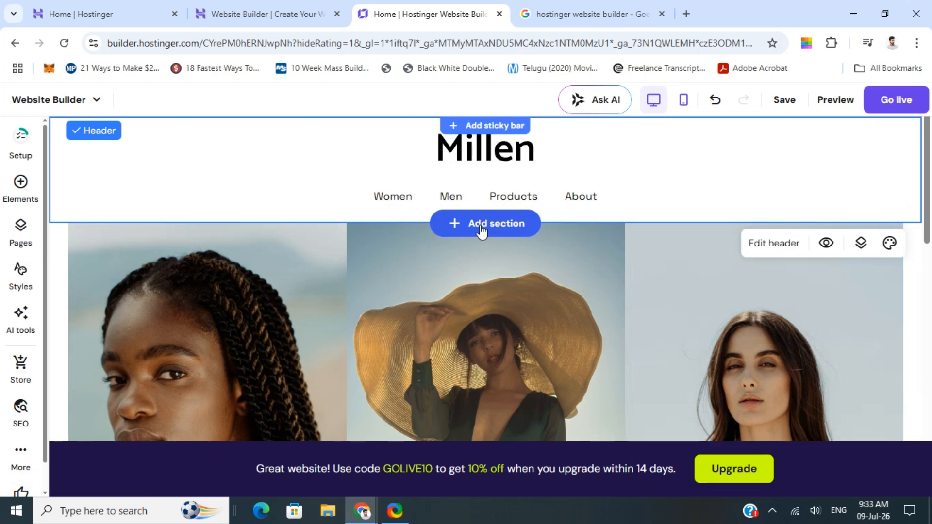
Step: Browse the section templates in the Add new section dialog, then close it without adding one
click(482, 228)
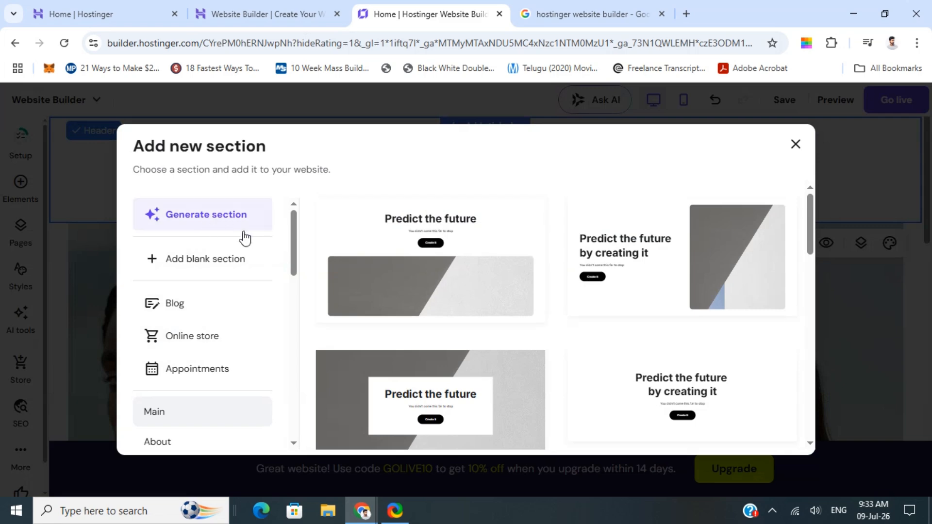
scroll(514, 291, down, 5)
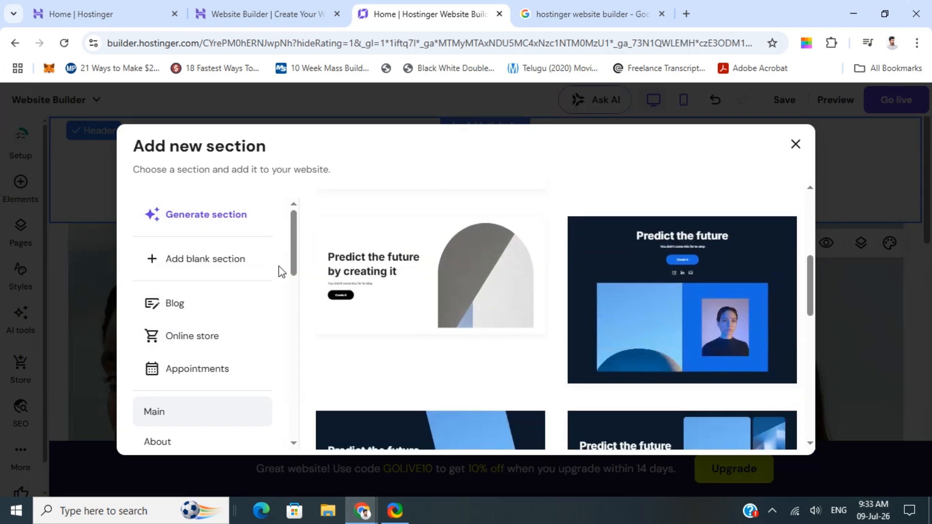
scroll(403, 321, up, 5)
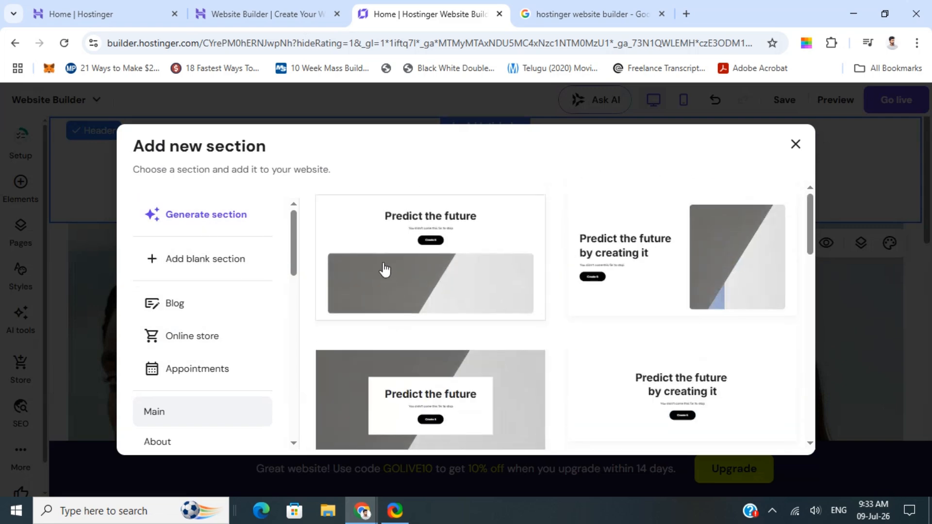
scroll(645, 282, down, 2)
scroll(405, 235, down, 3)
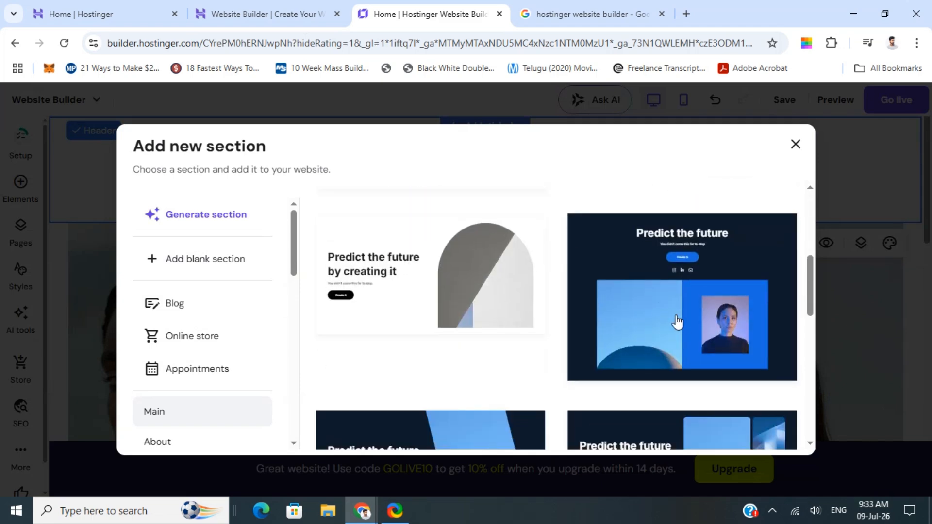
scroll(607, 325, down, 3)
scroll(391, 326, down, 3)
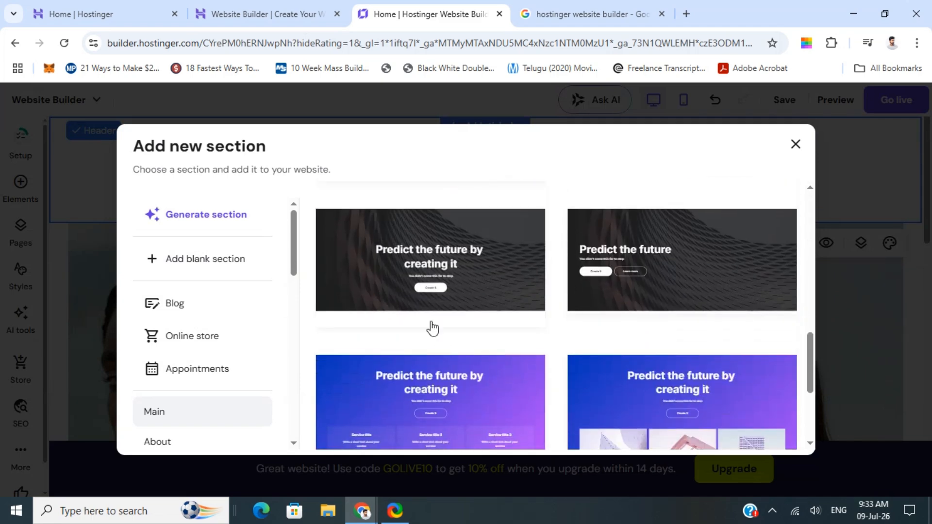
scroll(208, 340, down, 2)
scroll(200, 310, up, 2)
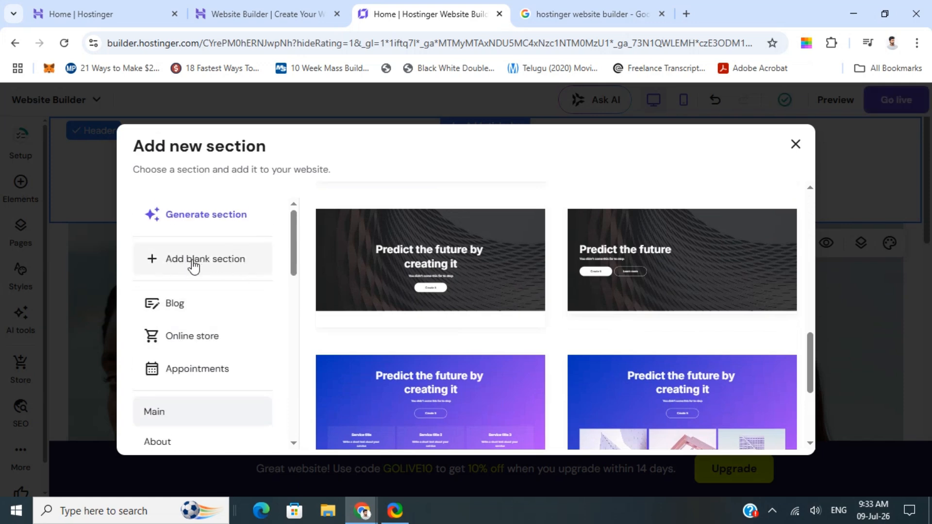
click(796, 146)
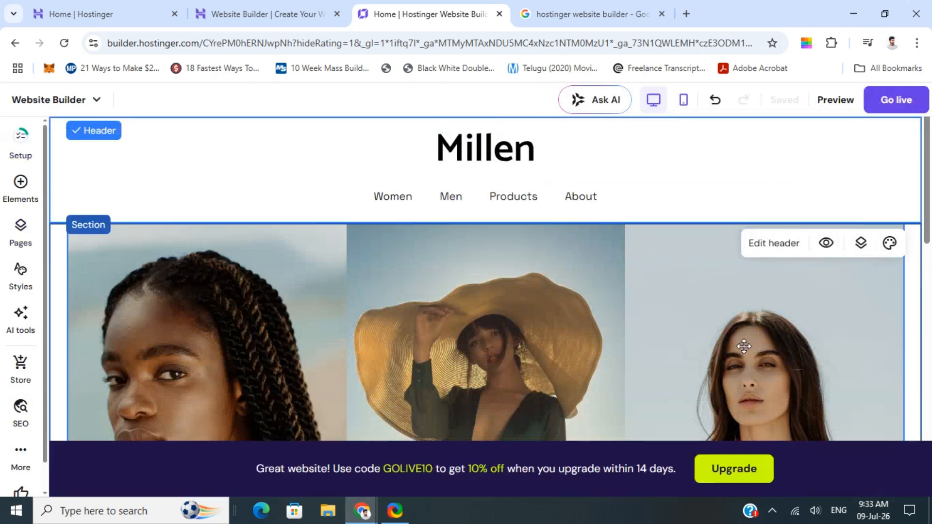
Step: Scroll through the home page's image gallery section and select the gallery
scroll(744, 346, down, 7)
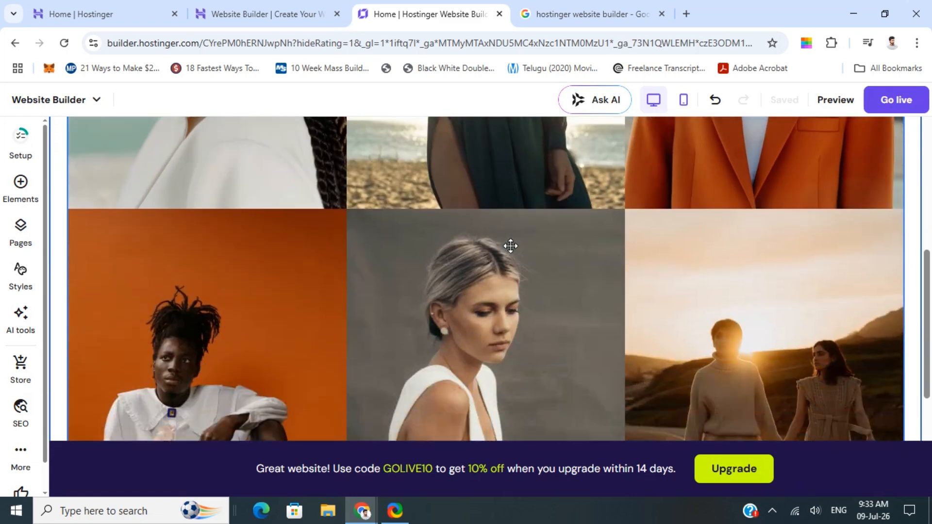
scroll(634, 249, up, 5)
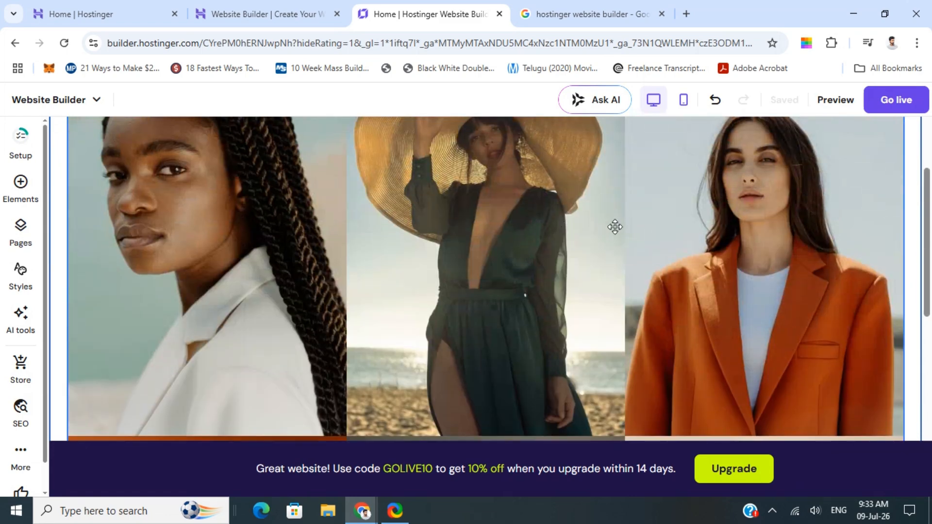
click(573, 227)
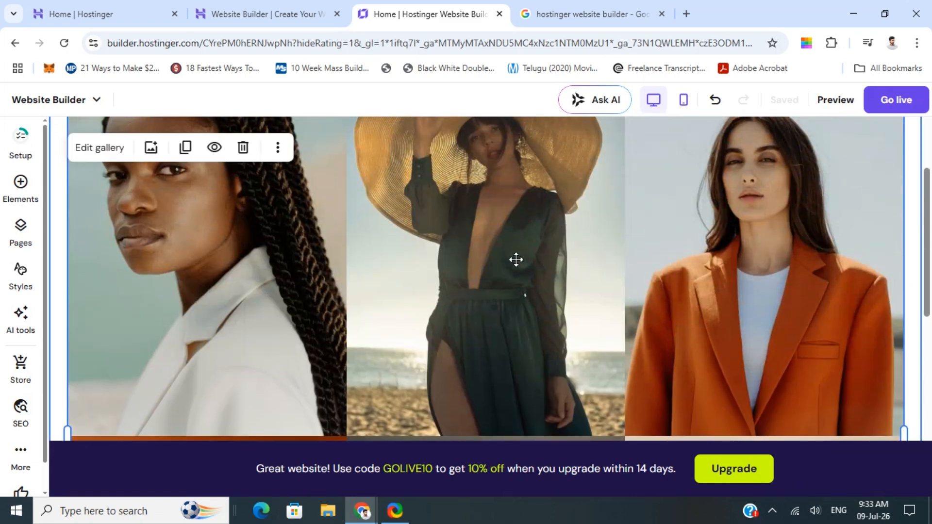
scroll(496, 234, up, 1)
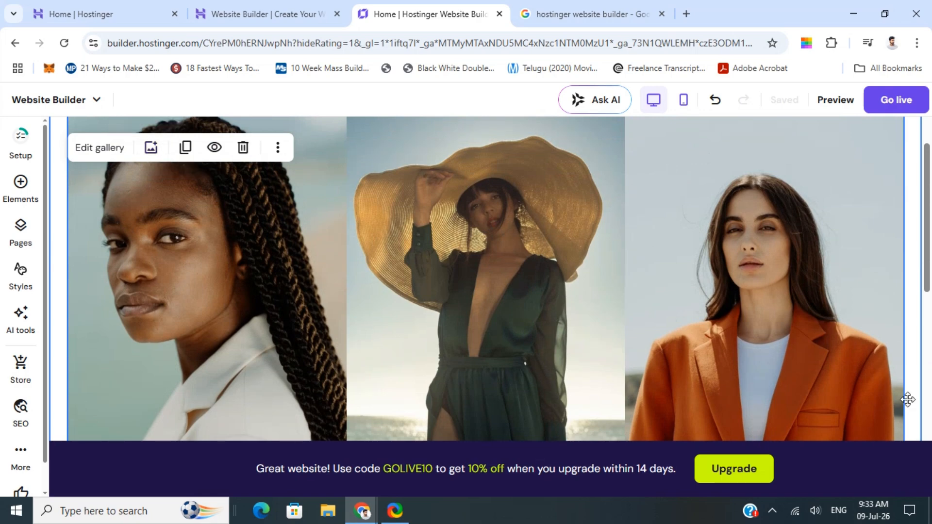
scroll(539, 306, down, 5)
scroll(459, 276, down, 3)
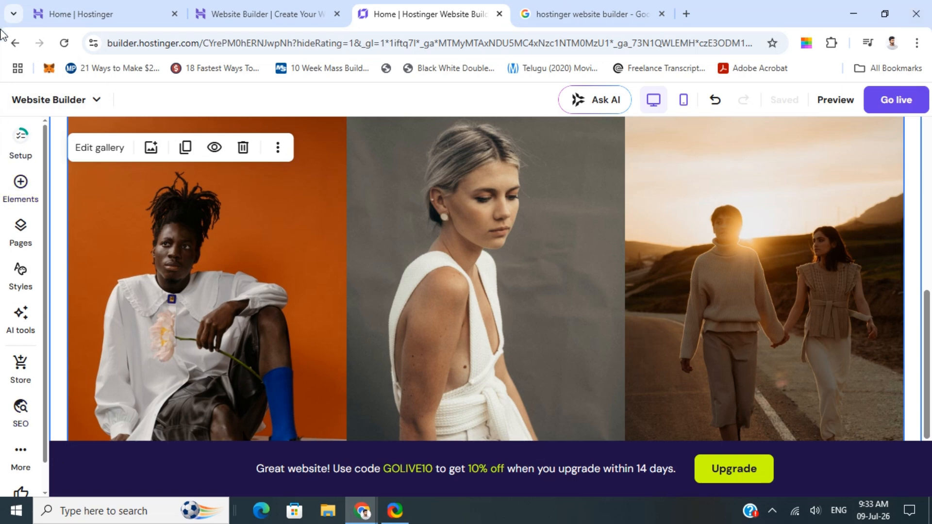
Step: Open the elements panel and add a Social icons element to the page
click(20, 189)
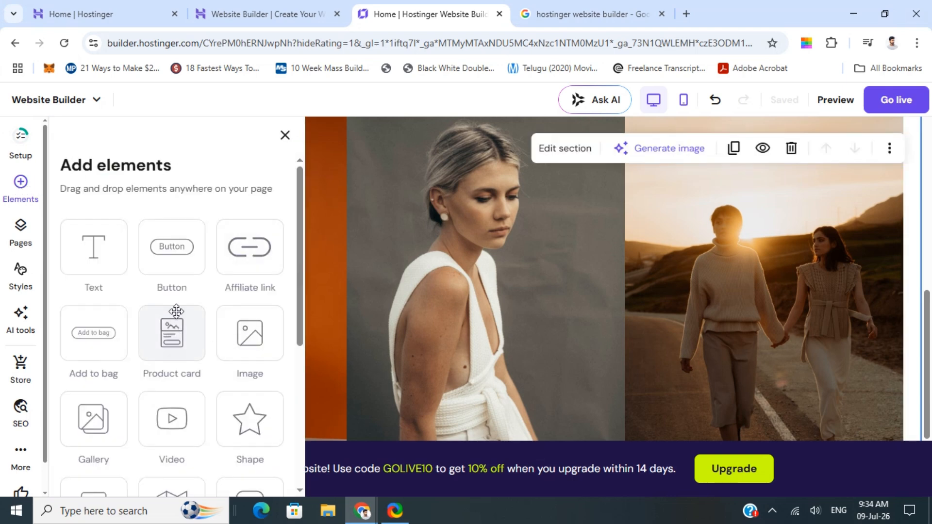
scroll(176, 320, down, 5)
scroll(177, 316, up, 5)
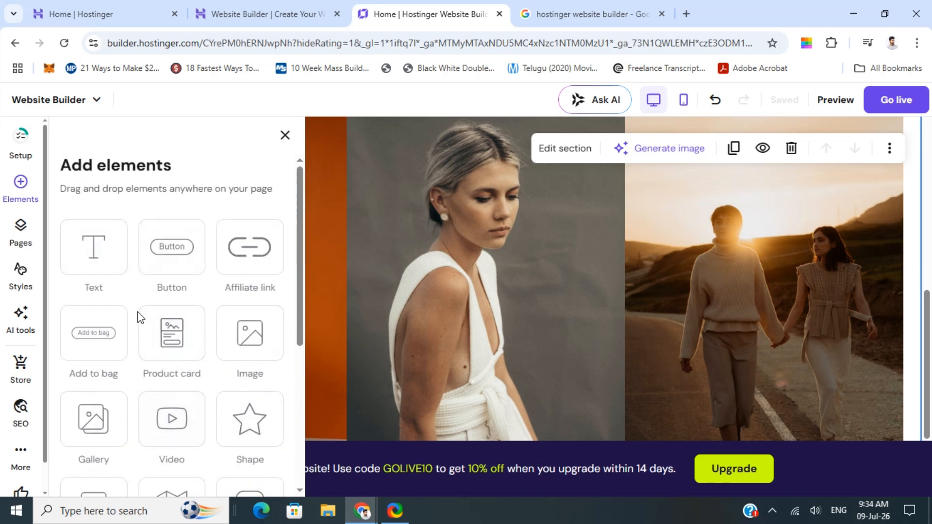
drag(86, 243, 210, 320)
scroll(200, 351, down, 1)
scroll(220, 410, down, 2)
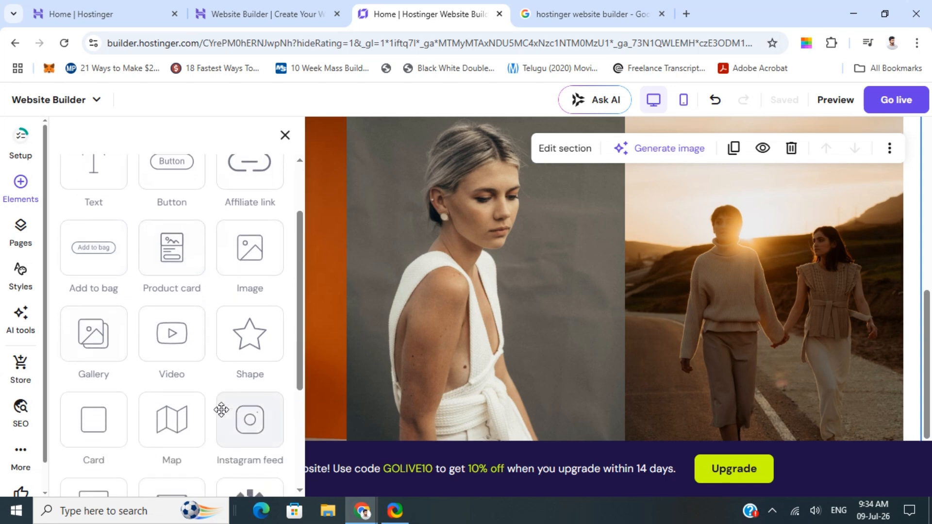
scroll(199, 334, down, 1)
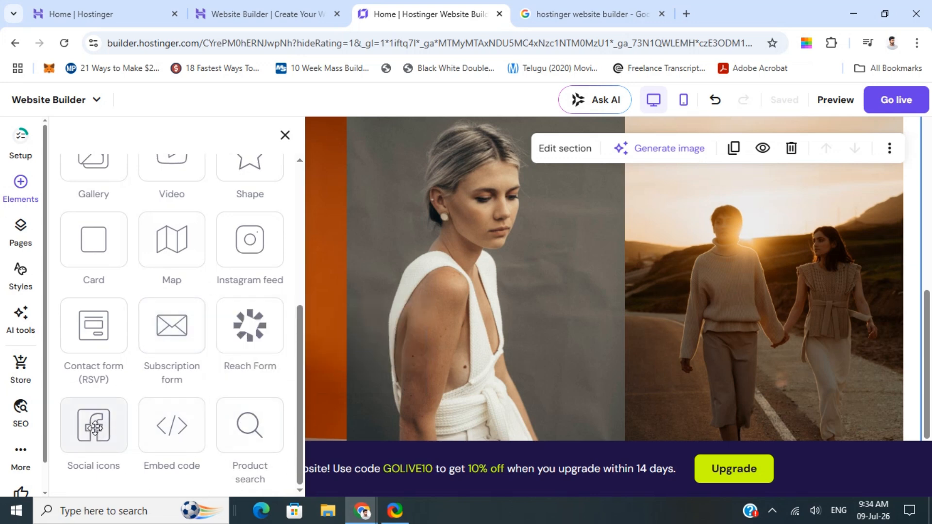
click(94, 427)
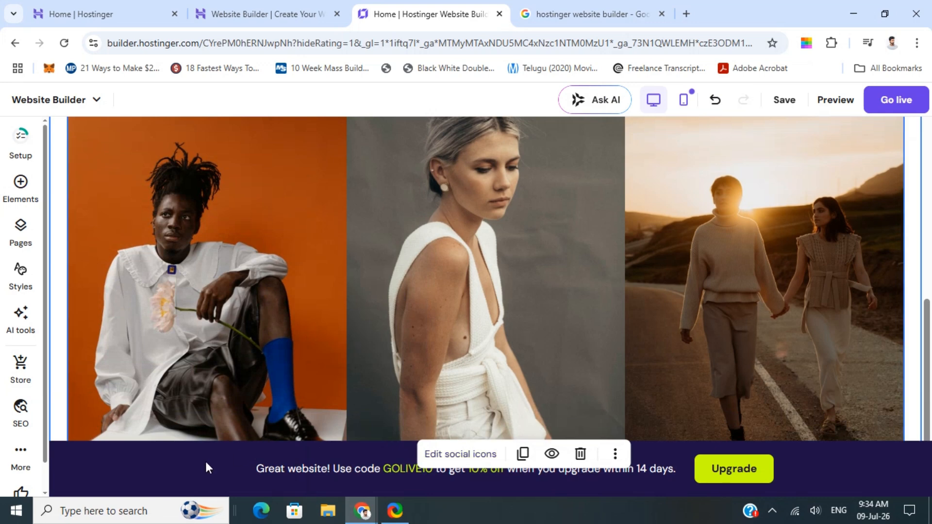
Step: Drag another Social icons element onto the right side of the gallery's last image
click(852, 276)
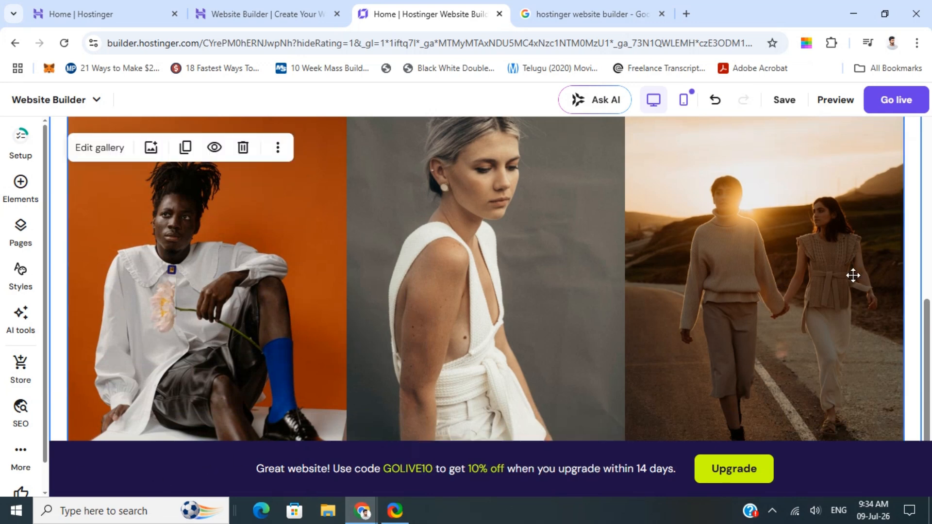
click(20, 184)
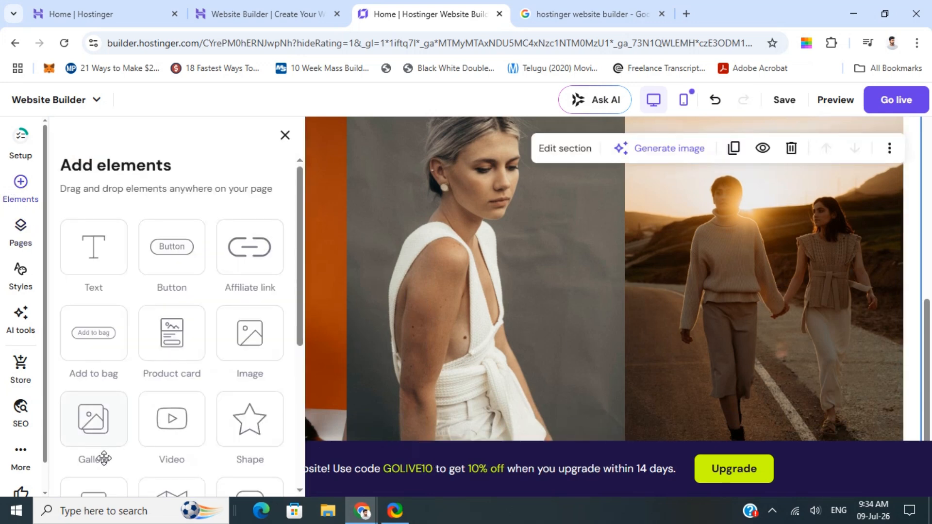
scroll(94, 432, down, 5)
drag(93, 420, 867, 305)
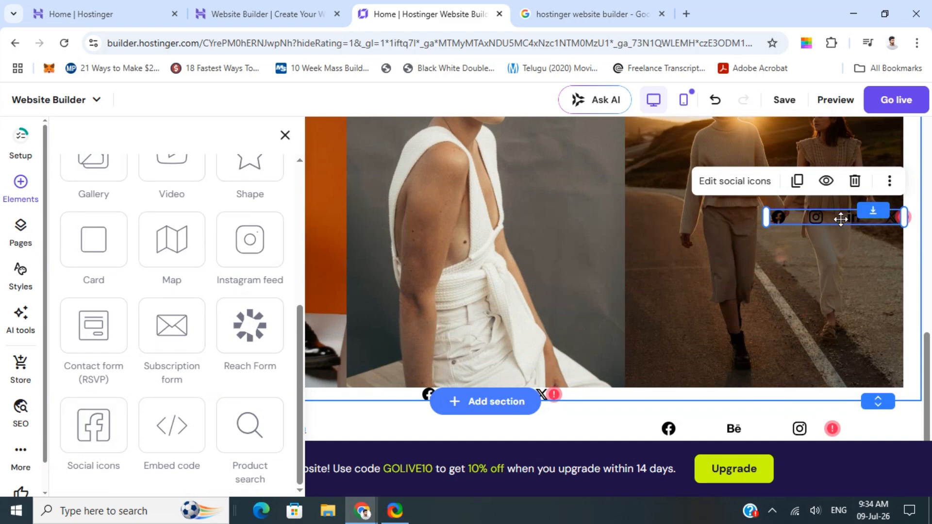
click(850, 272)
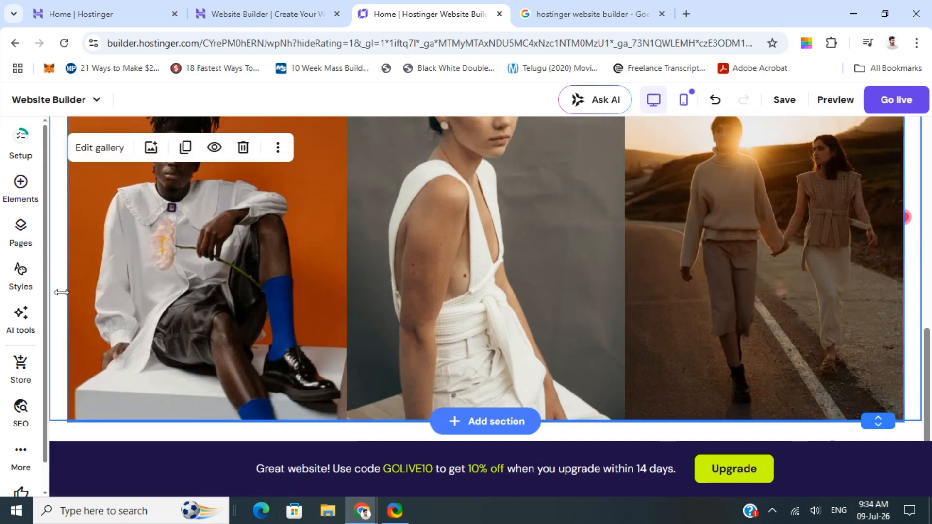
Step: Open the pages panel and reorder the main navigation so Men comes before Women
click(21, 183)
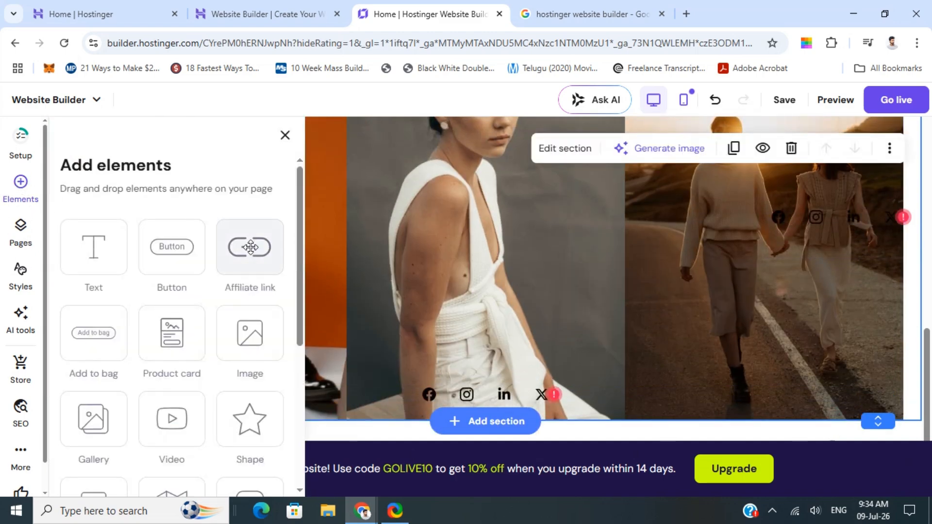
scroll(167, 327, down, 5)
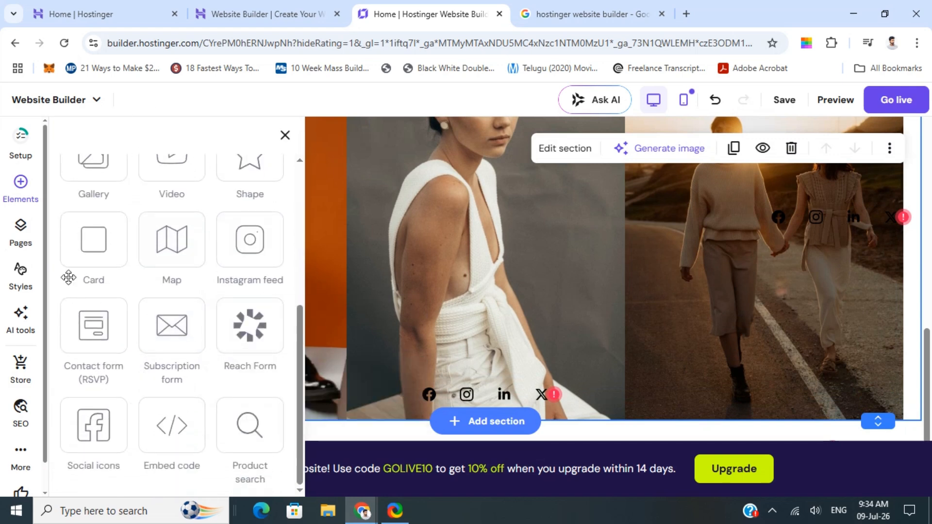
click(18, 231)
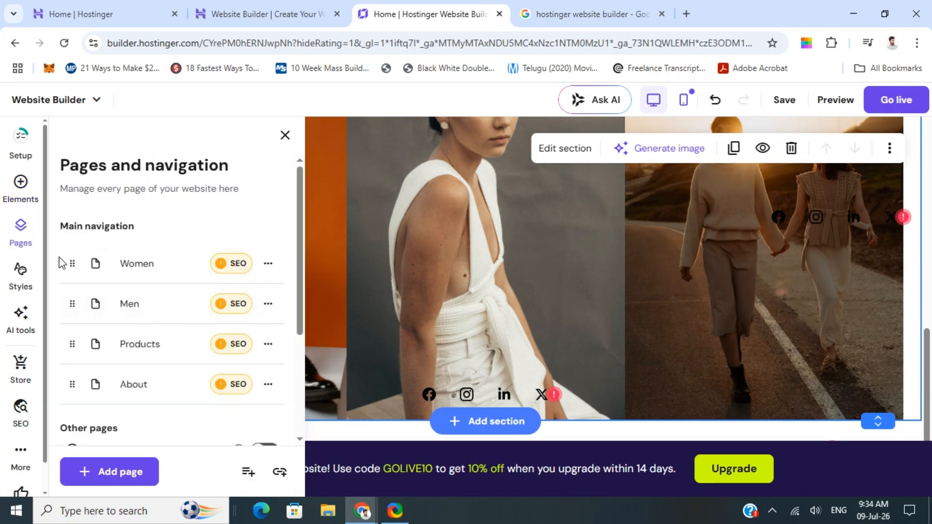
drag(72, 293, 78, 318)
click(67, 305)
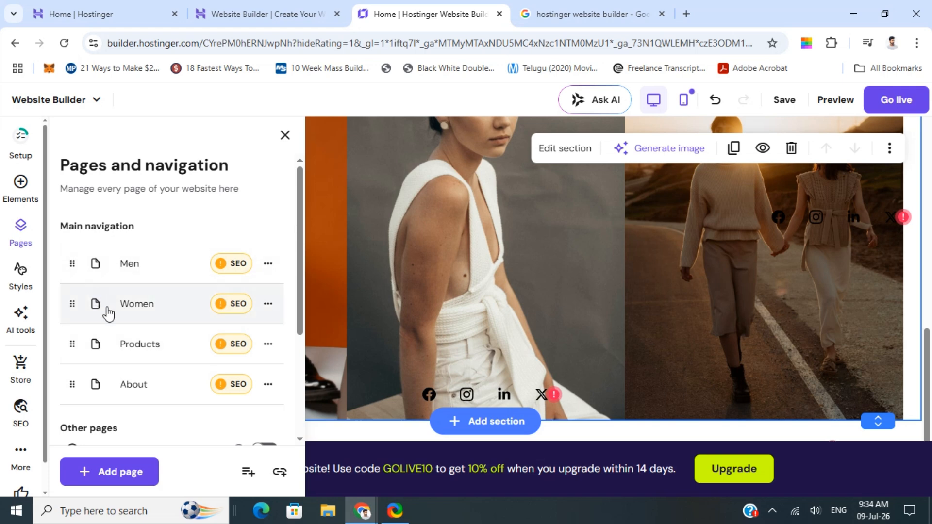
Step: Review the page list, including hidden pages, and the Men page's options menu
scroll(122, 301, down, 3)
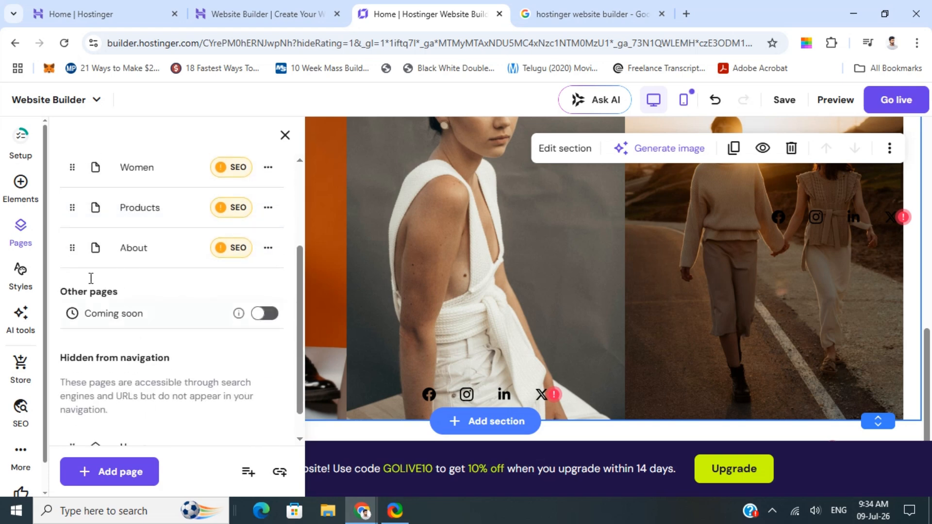
scroll(163, 415, down, 1)
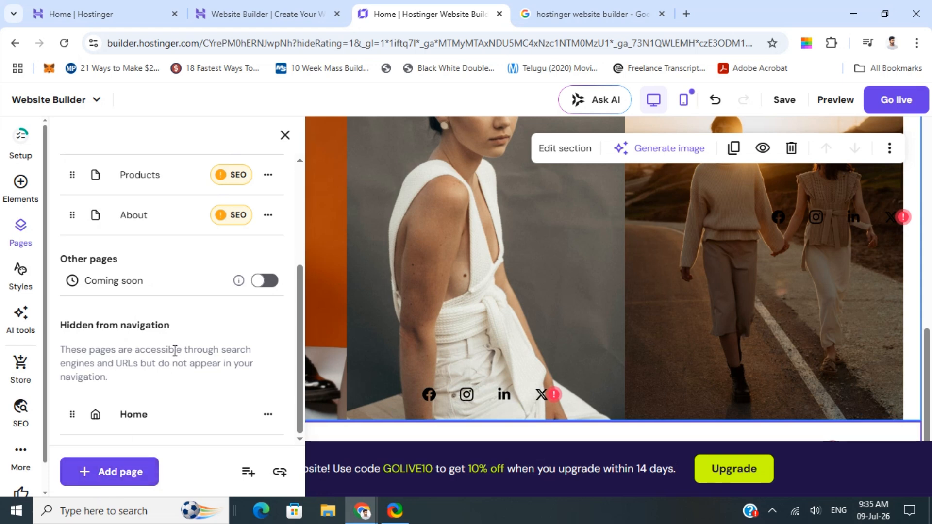
scroll(170, 345, up, 5)
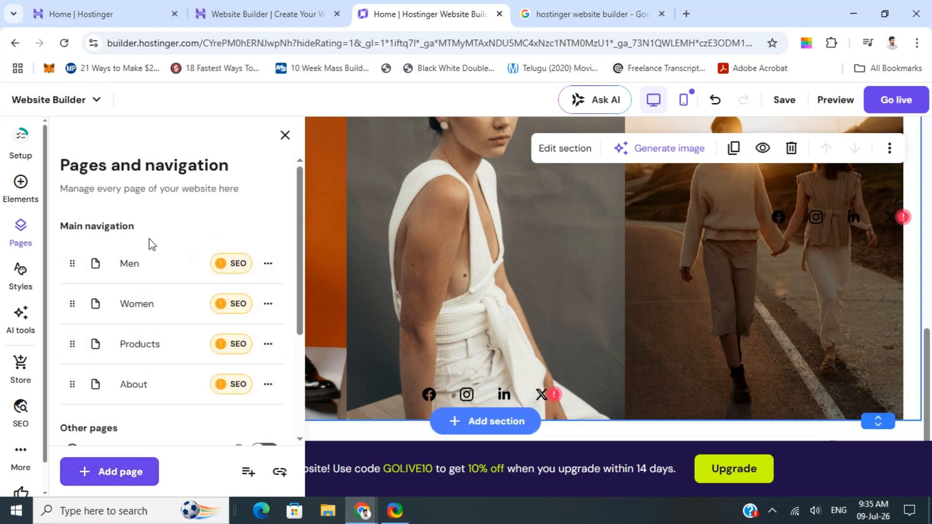
click(268, 265)
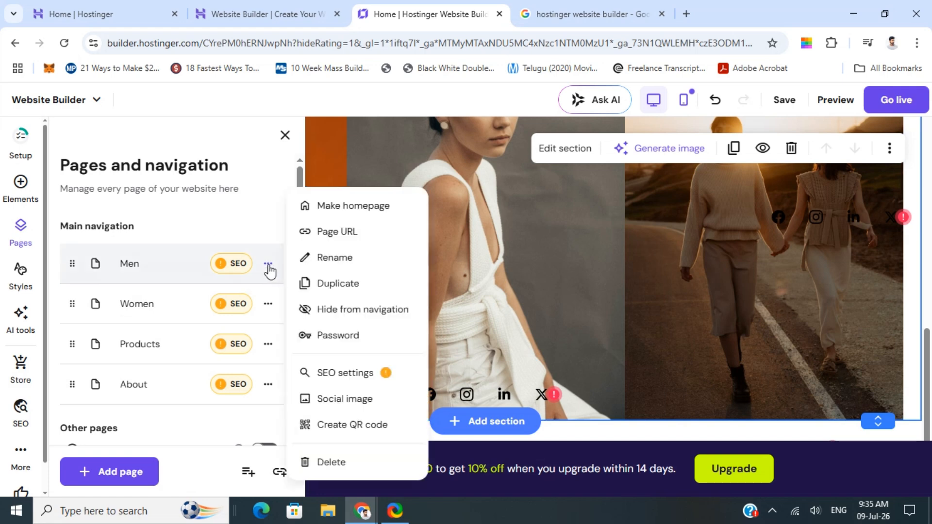
click(269, 266)
click(266, 266)
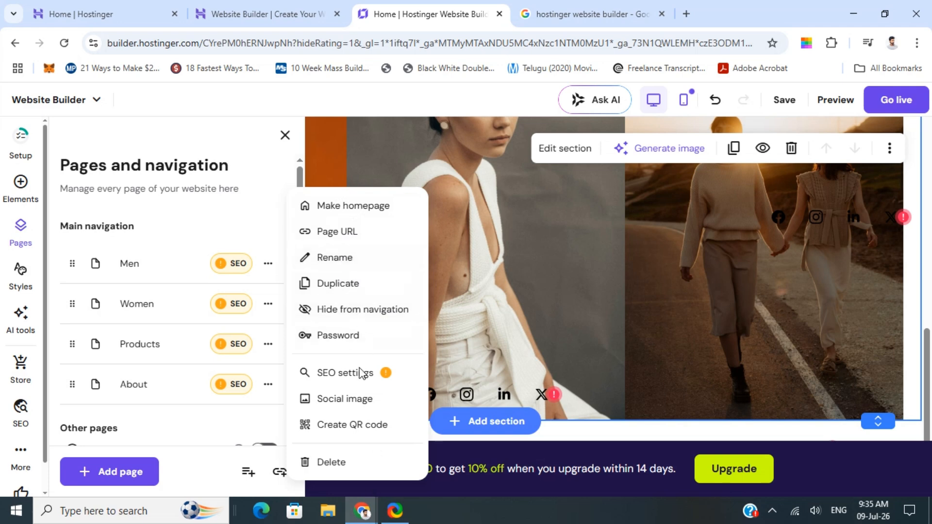
click(267, 177)
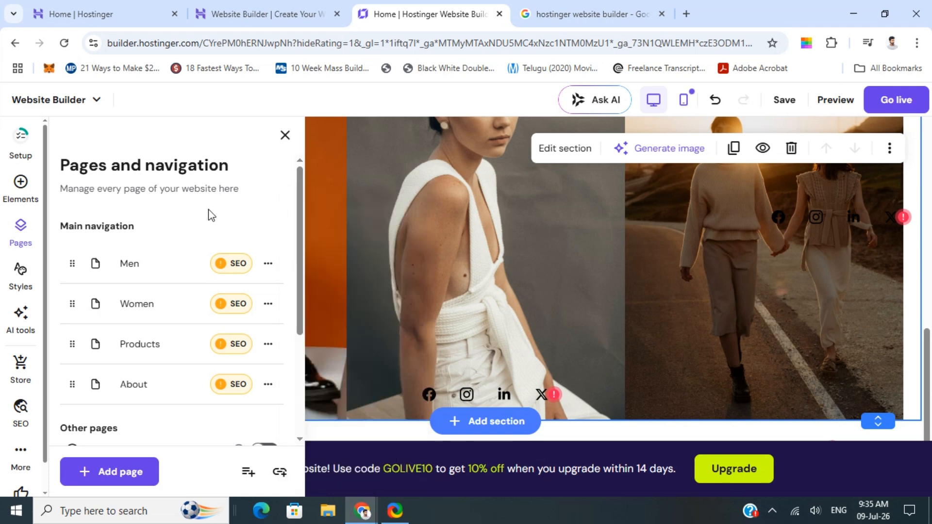
Step: Review the website styles, looking through the color palette and the available font pairings
click(22, 277)
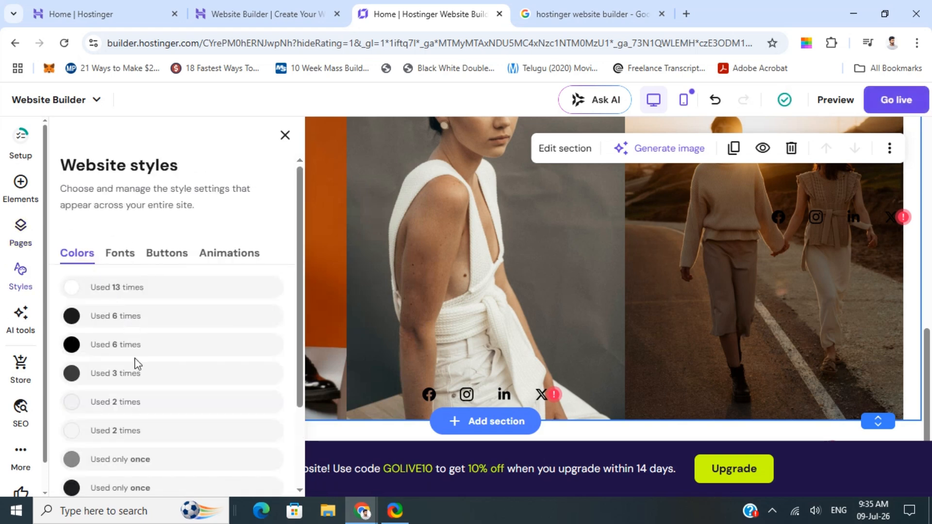
scroll(135, 360, down, 2)
scroll(135, 359, up, 2)
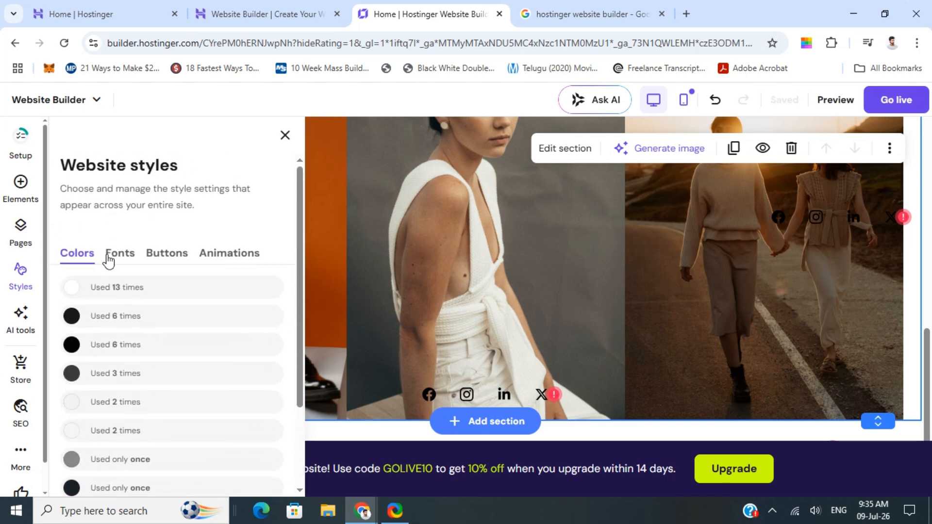
click(117, 255)
scroll(172, 372, down, 3)
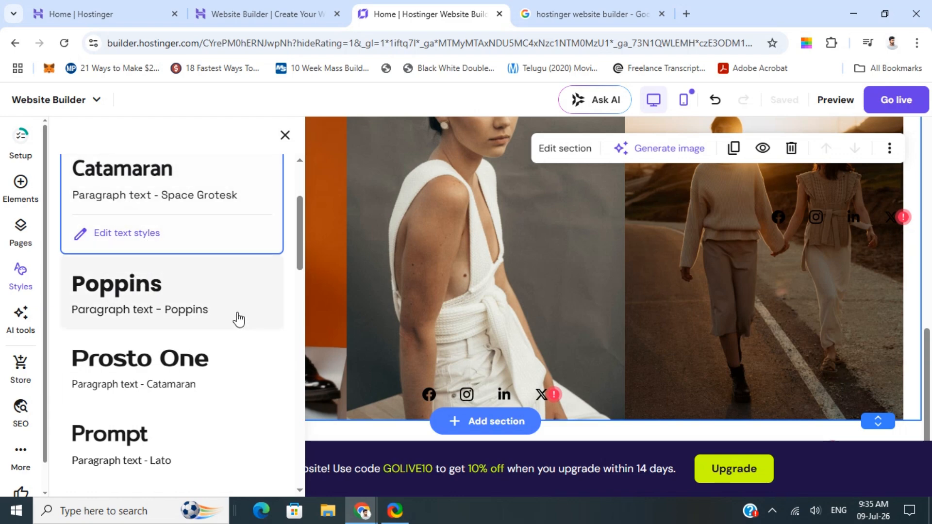
scroll(243, 311, up, 2)
scroll(562, 320, down, 1)
scroll(561, 322, up, 5)
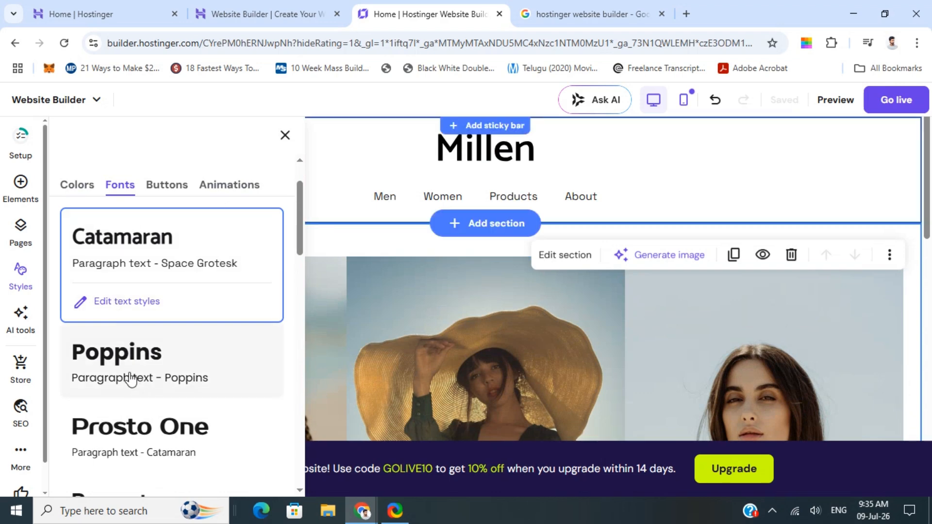
Step: Try the font pairings and apply the Poppins pairing to the website
click(160, 358)
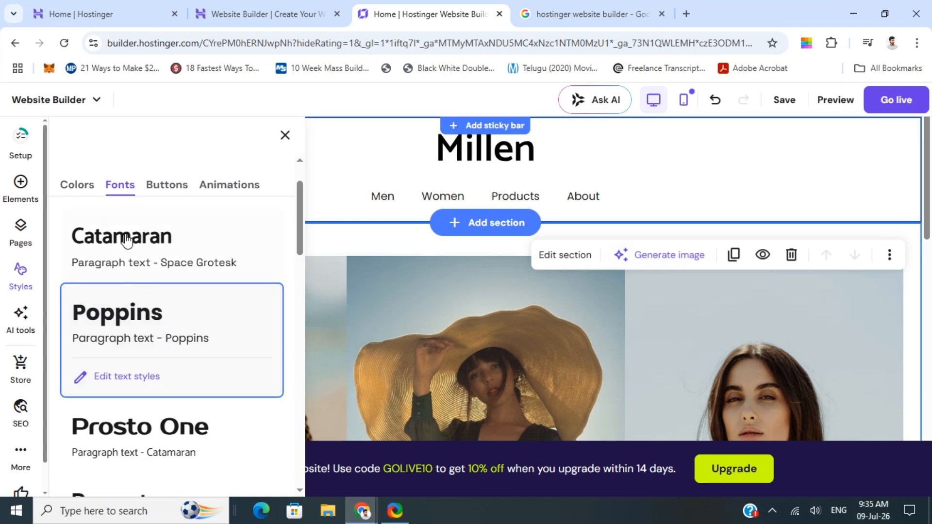
click(143, 418)
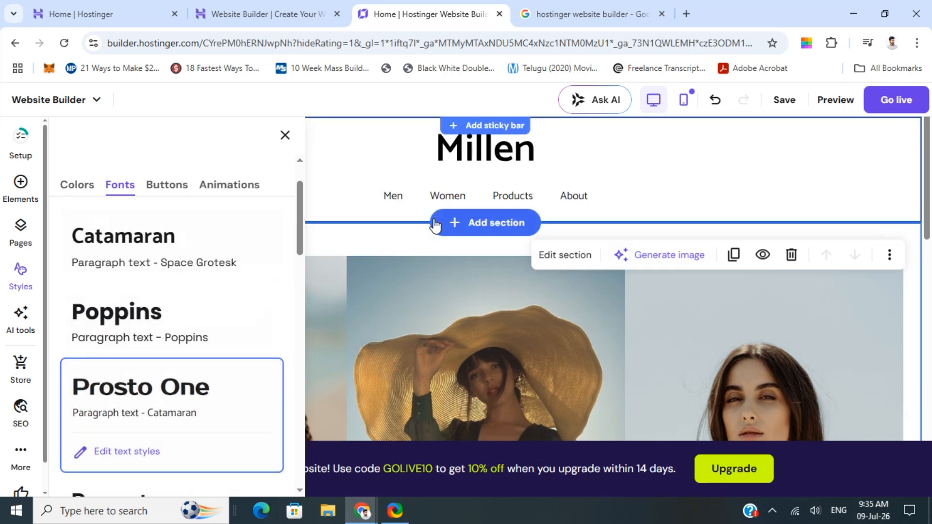
click(129, 311)
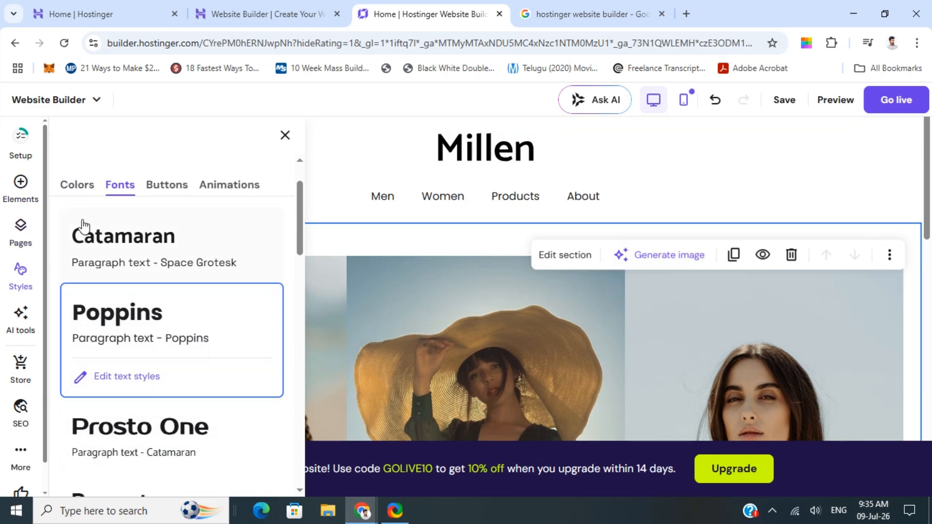
Step: Open the AI tools menu and review the available AI generators
scroll(25, 381, down, 1)
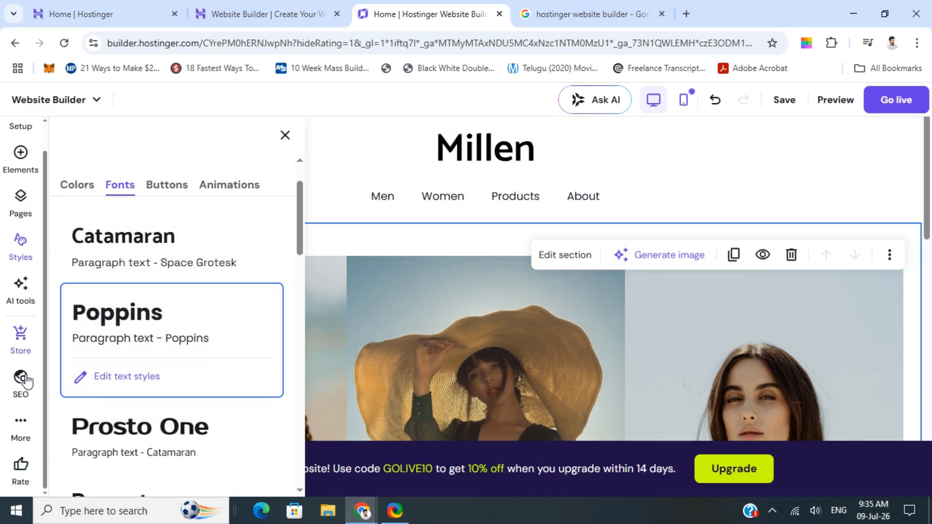
click(19, 297)
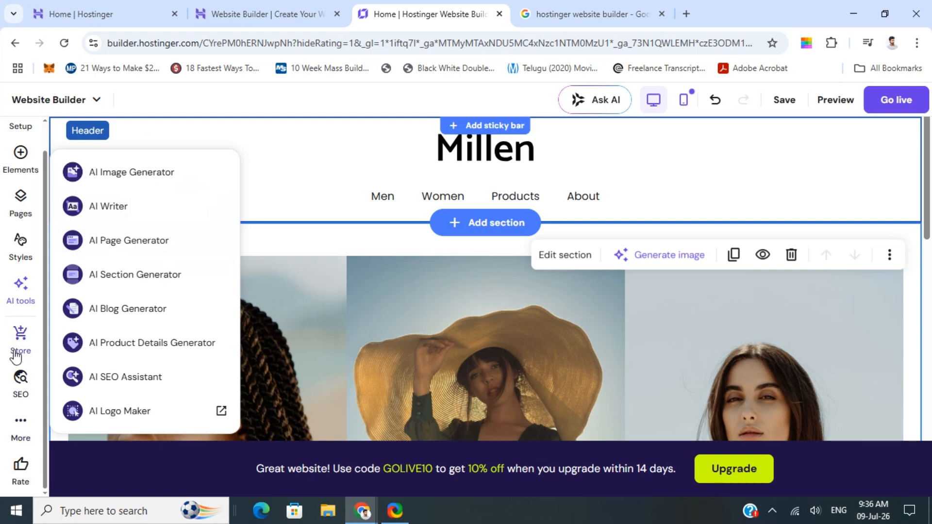
scroll(22, 465, up, 1)
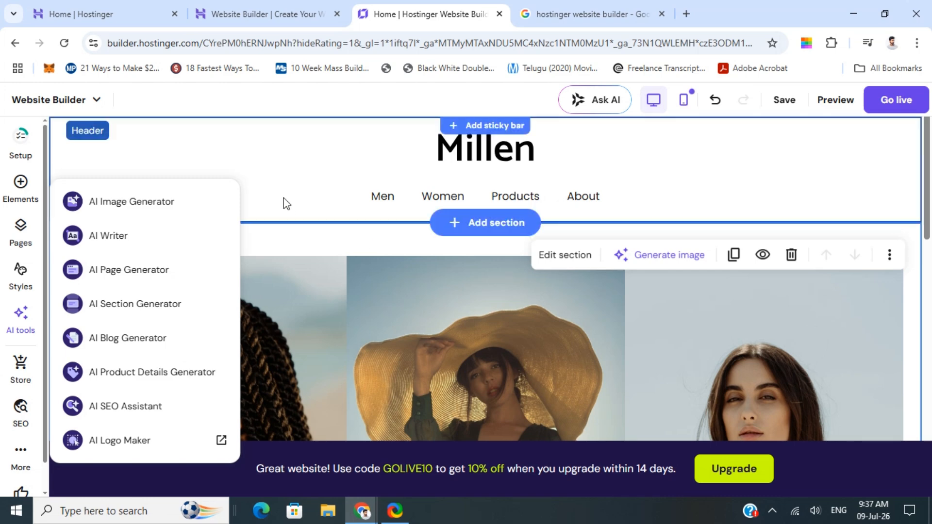
Step: Start publishing the website by taking it live
mouse_move(783, 107)
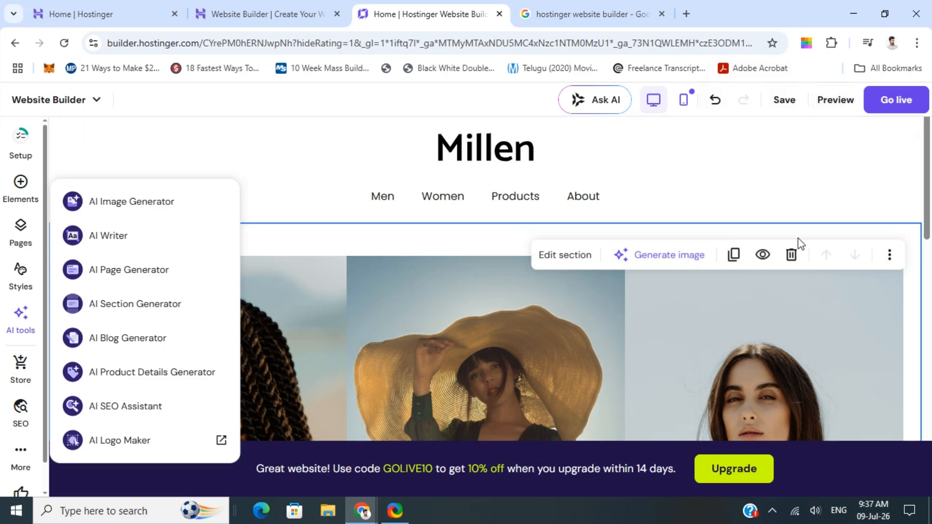
click(900, 101)
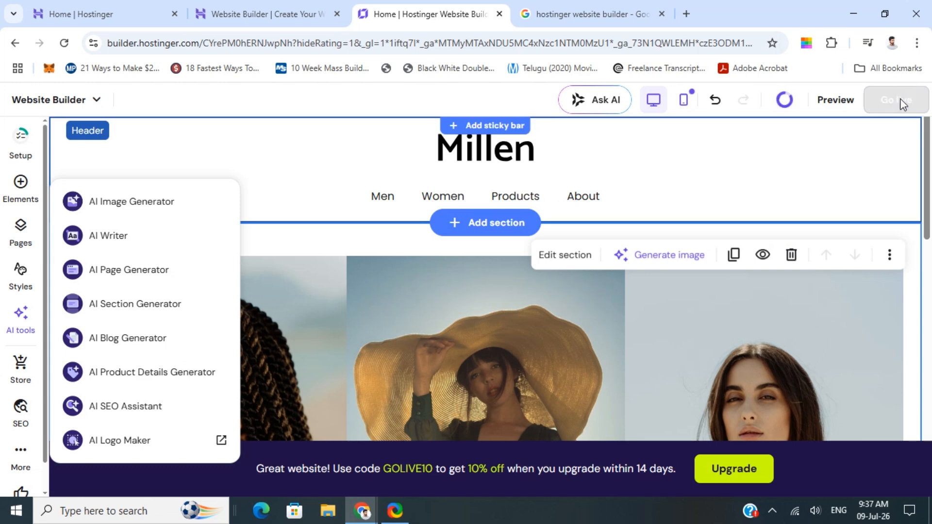